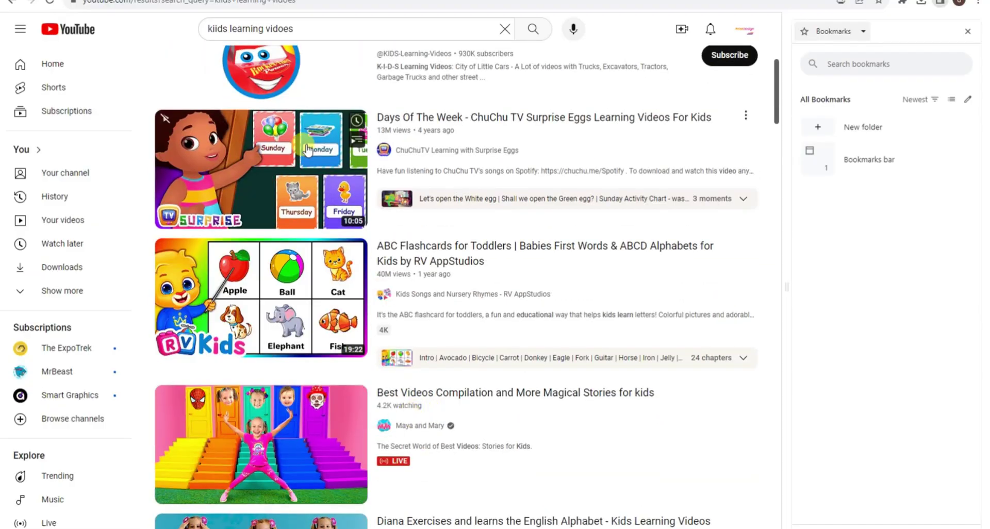
# Examine kids learning videos on YouTube, the KLT WILD channel page and its estimated earnings statistics
pyautogui.scroll(-13, 512, 435)
pyautogui.scroll(12, 477, 351)
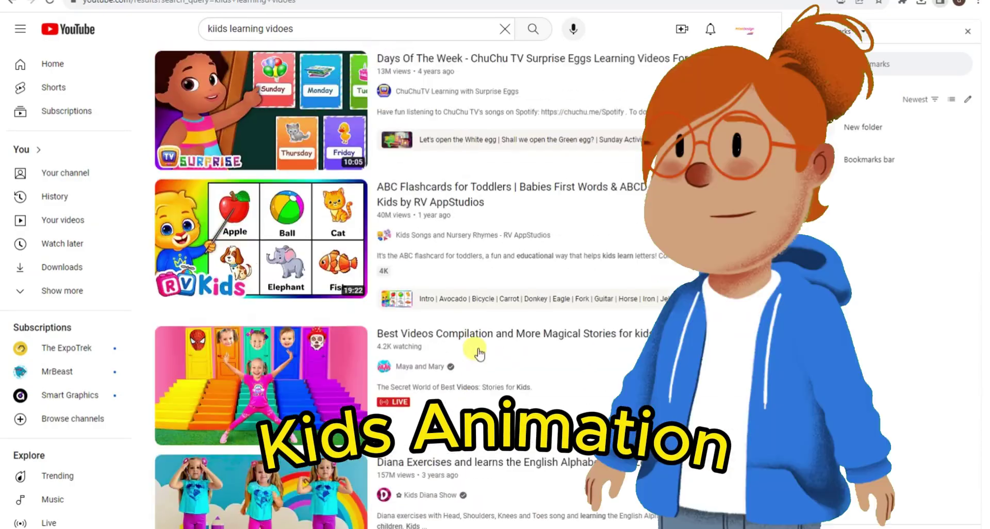
pyautogui.scroll(8, 479, 353)
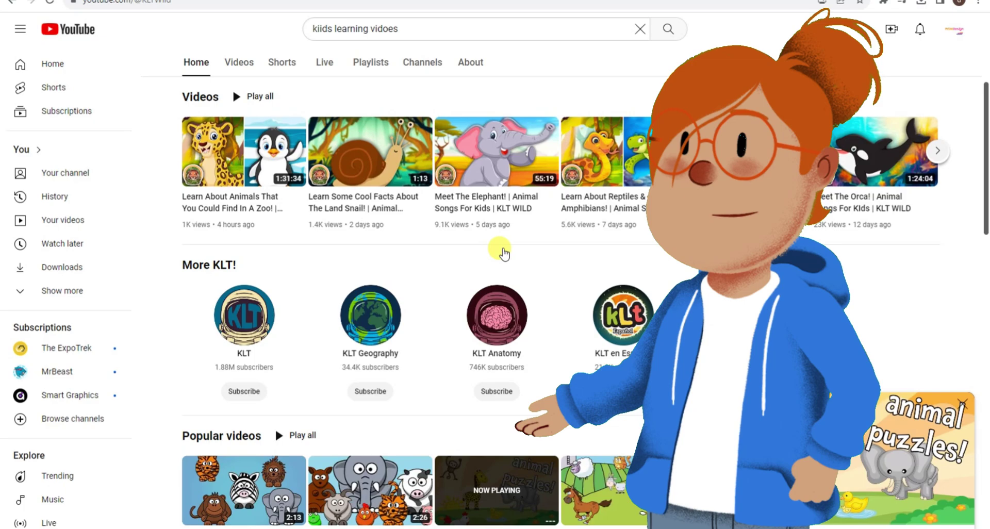
pyautogui.scroll(-7, 504, 252)
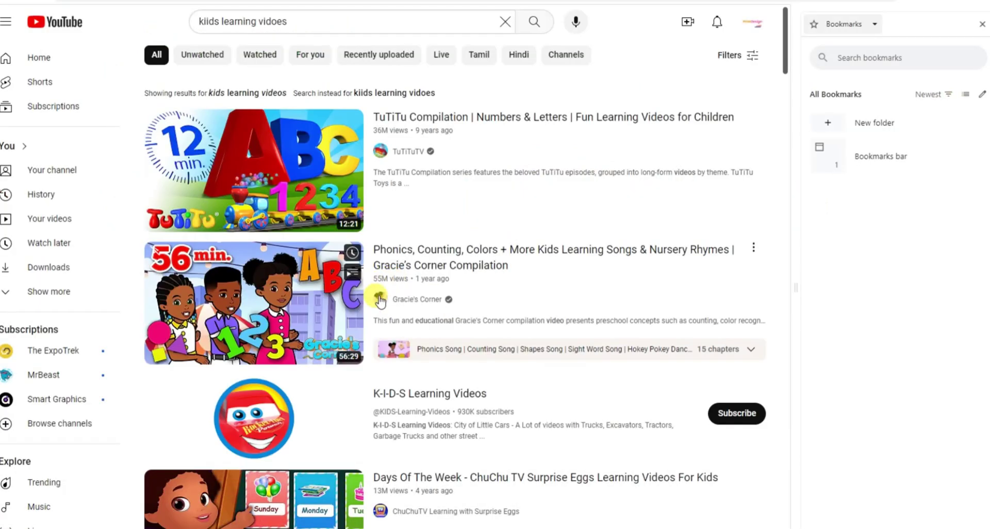
pyautogui.scroll(-5, 428, 309)
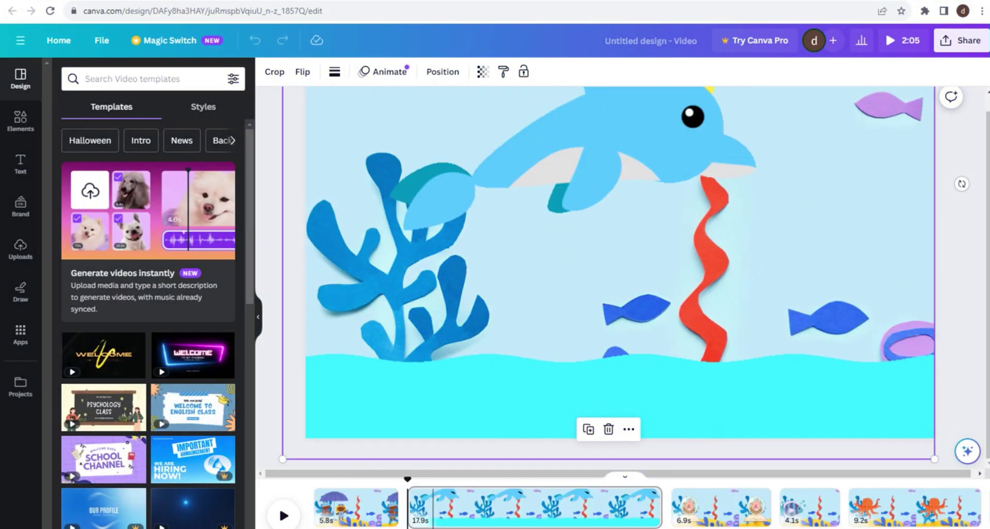
# Preview several underwater scenes of the sea animal video in the Canva editor
pyautogui.hotkey('ctrl', '-')
pyautogui.hotkey('ctrl', '-')
pyautogui.hotkey('ctrl', '-')
pyautogui.click(803, 520)
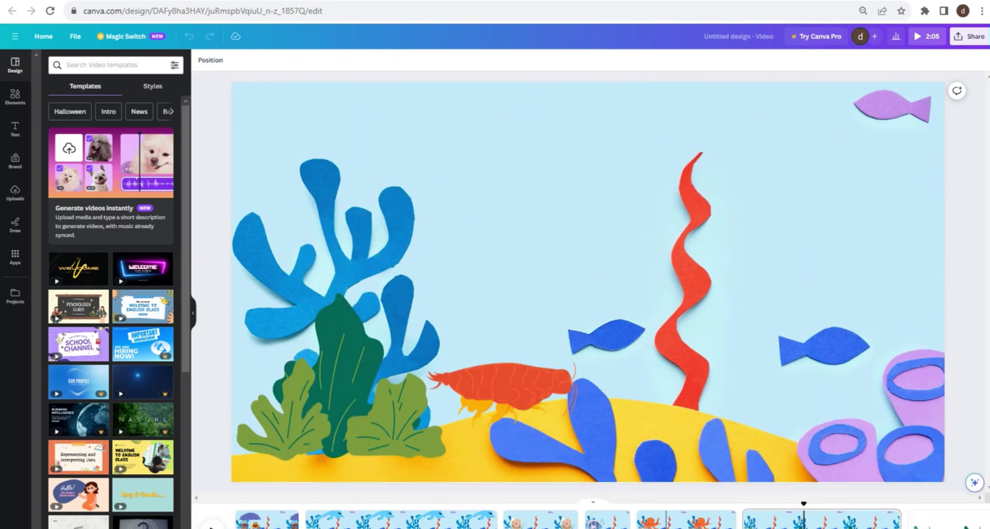
pyautogui.click(15, 97)
pyautogui.click(592, 518)
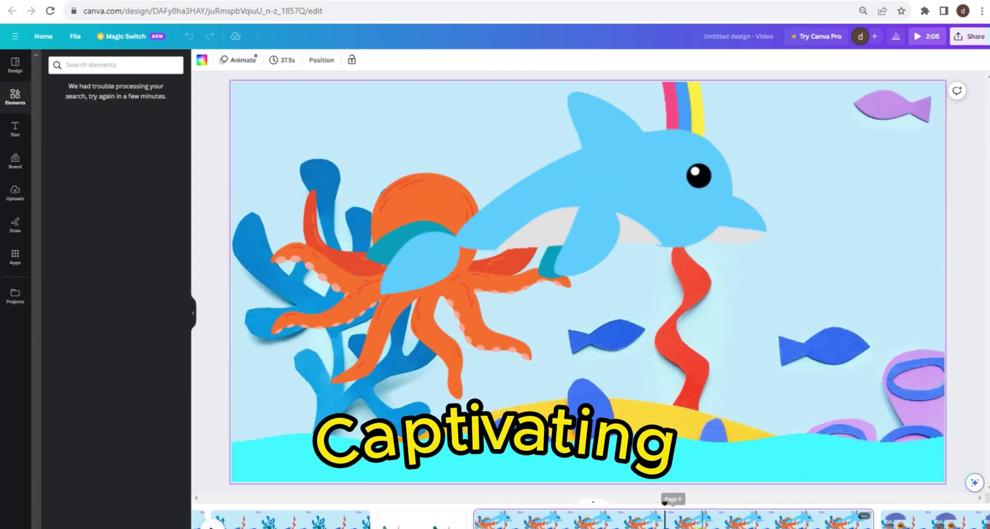
pyautogui.rightClick(691, 523)
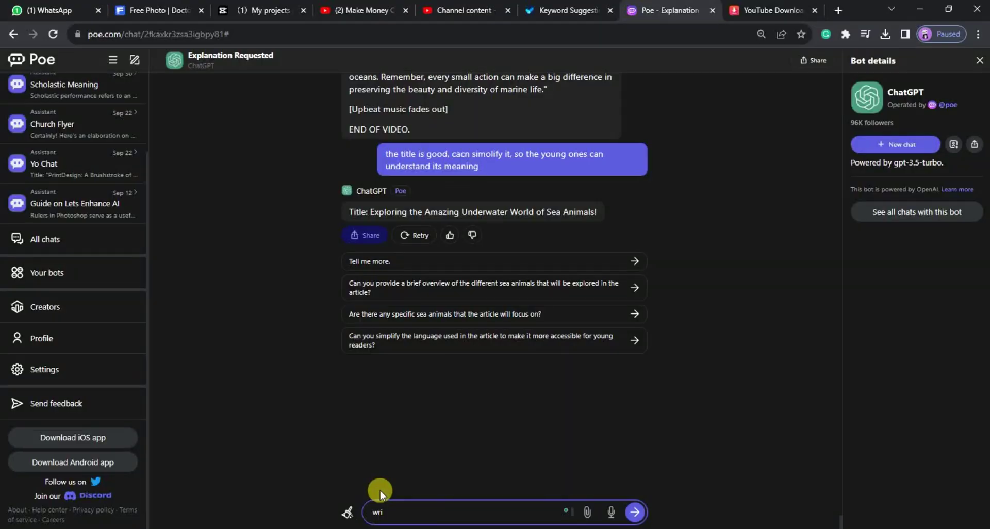
# Ask ChatGPT on Poe for a kids educational video script titled "Exploring the Amazing Underwater World of Sea Animals", around 2mins, highlighting only interesting features
pyautogui.write('te me a script for a kids educational video tilted "')
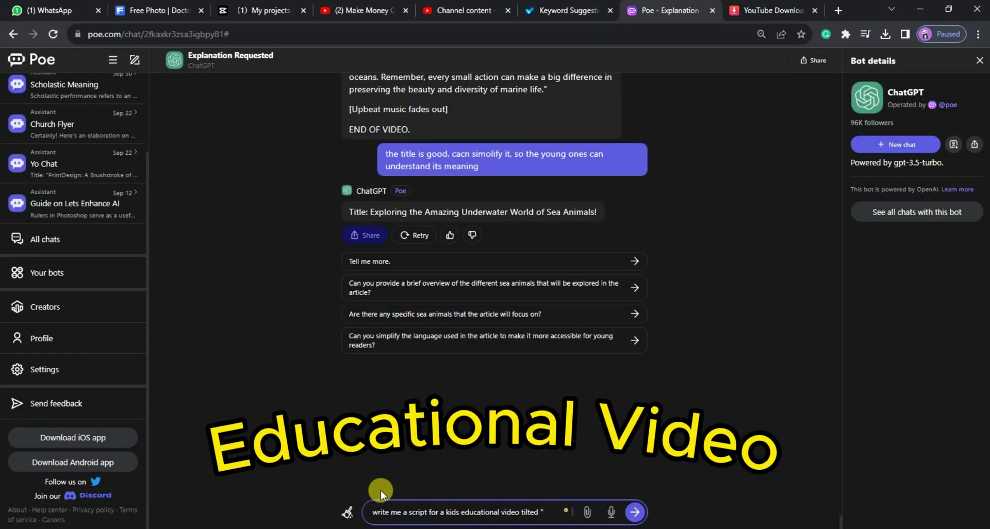
pyautogui.write('Exploring the Amazing Underwater World of Sea Animals')
pyautogui.write('" video sh')
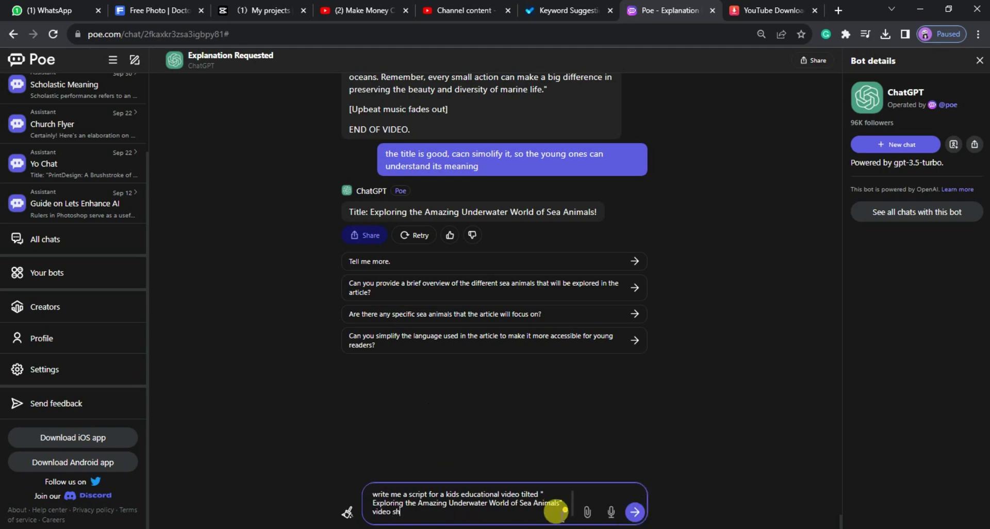
pyautogui.write('ould be around 2min')
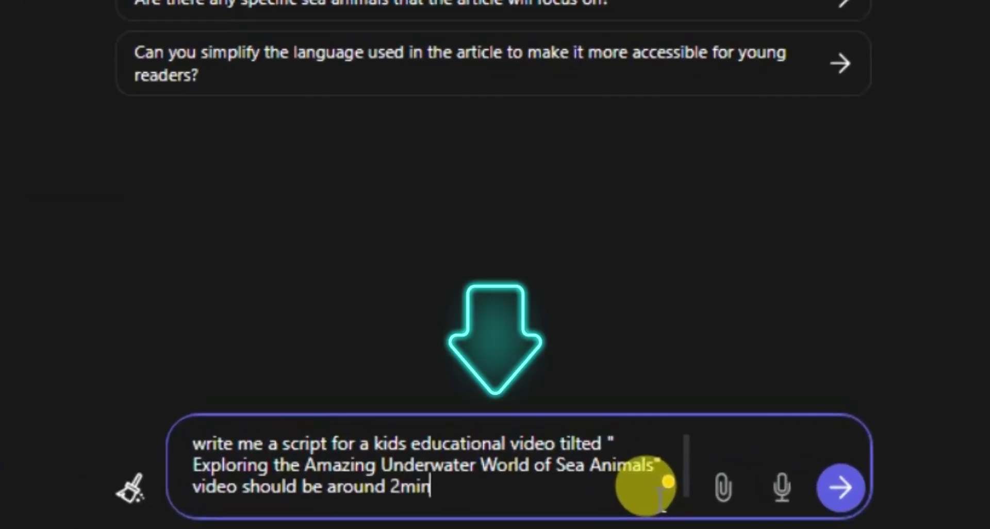
pyautogui.write('d. only highlight interesti')
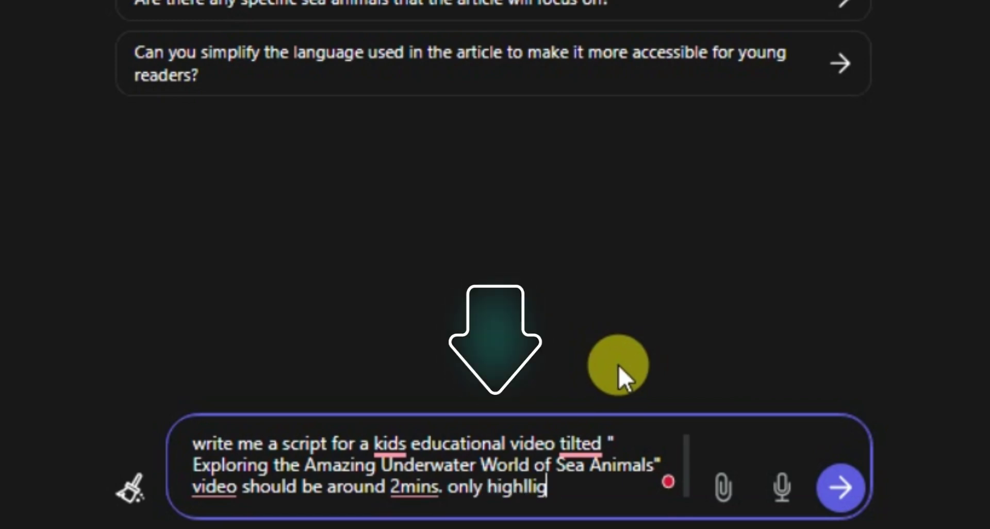
pyautogui.write('ng features')
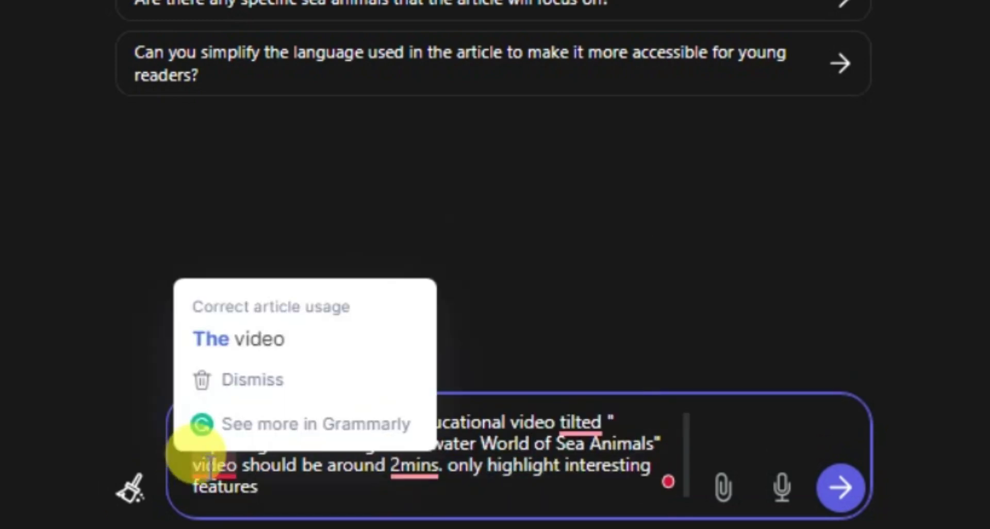
pyautogui.press('Return')
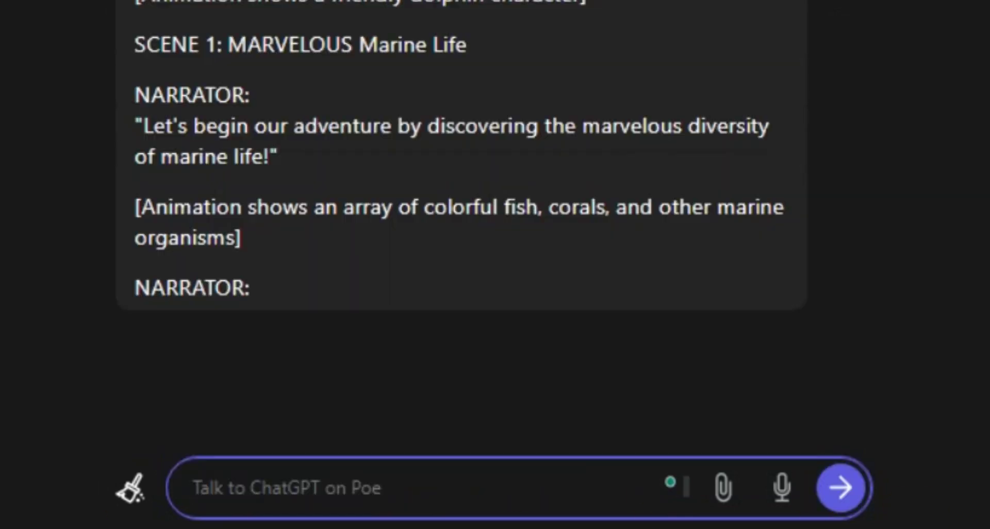
pyautogui.scroll(5, 740, 33)
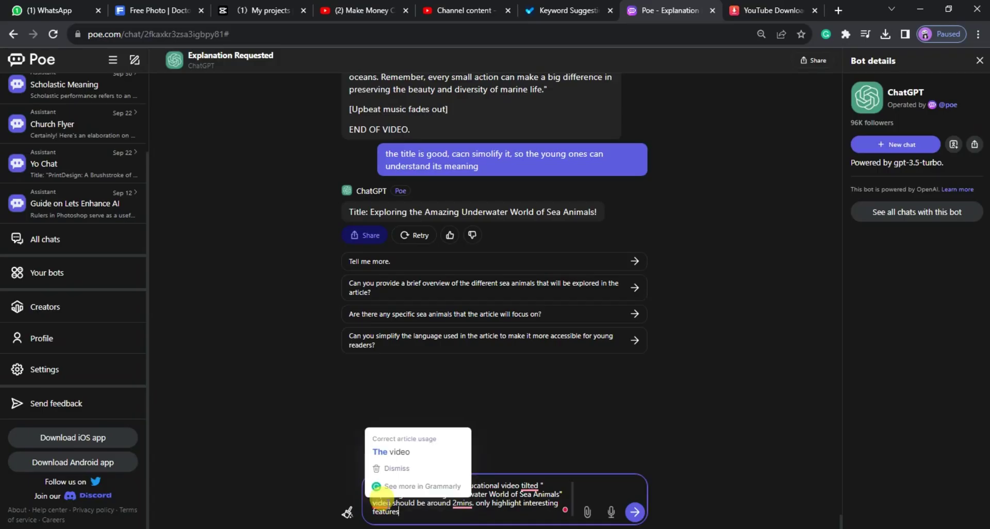
pyautogui.press('Return')
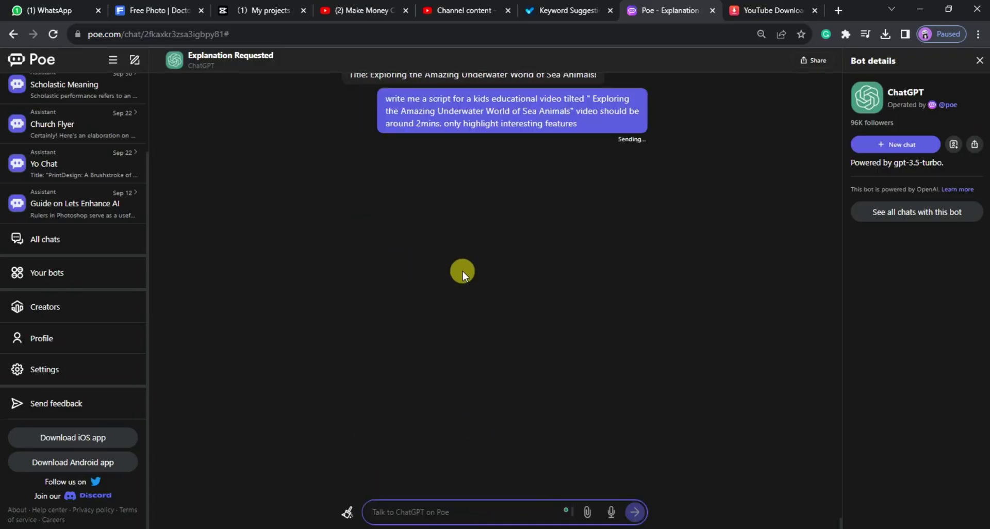
pyautogui.scroll(4, 515, 310)
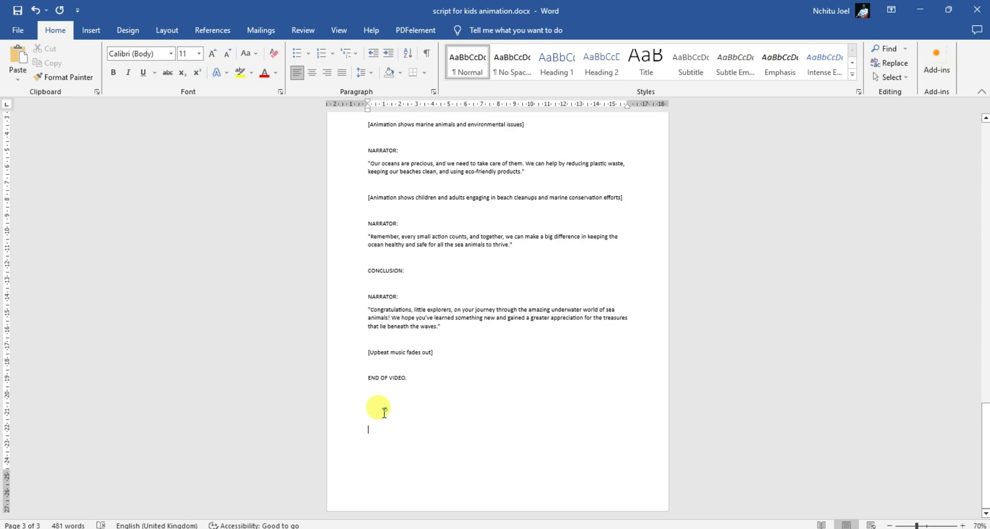
# Paste the generated script into the blank Word document
pyautogui.scroll(5, 379, 402)
pyautogui.scroll(-8, 378, 402)
pyautogui.hotkey('ctrl', 'v')
pyautogui.scroll(-5, 404, 371)
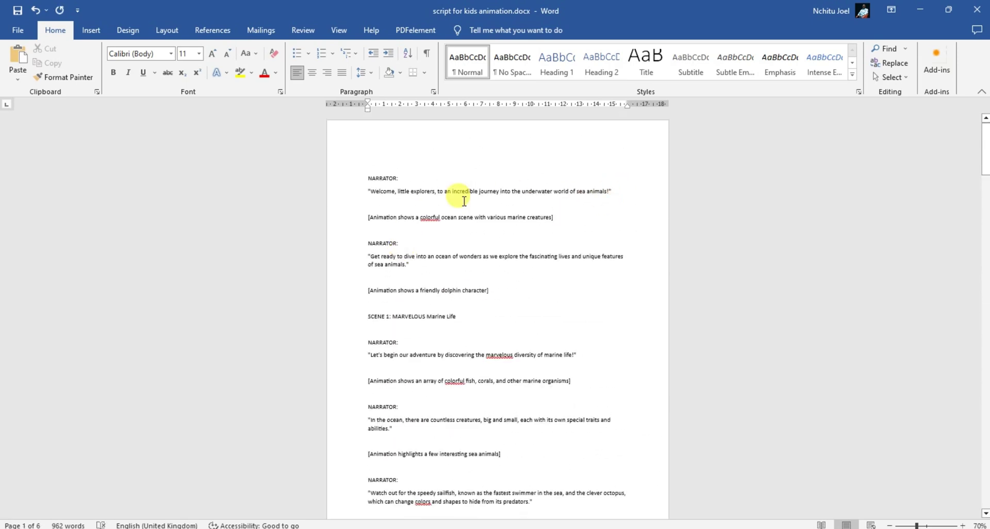
# Delete the narrator labels, animation notes and Scene 1 heading around the script's two opening lines
pyautogui.moveTo(400, 180); pyautogui.dragTo(372, 182)
pyautogui.press('BackSpace')
pyautogui.moveTo(403, 232); pyautogui.dragTo(361, 231)
pyautogui.press('BackSpace')
pyautogui.moveTo(561, 205); pyautogui.dragTo(367, 204)
pyautogui.press('BackSpace')
pyautogui.press('BackSpace')
pyautogui.moveTo(491, 252); pyautogui.dragTo(364, 264)
# Delete the narrator labels and animation notes around the lines about the diversity of marine life
pyautogui.press('BackSpace')
pyautogui.moveTo(416, 276); pyautogui.dragTo(348, 275)
pyautogui.press('BackSpace')
pyautogui.moveTo(579, 303); pyautogui.dragTo(364, 304)
pyautogui.press('BackSpace')
# Remove the labels and notes around the lines about sea animals' homes and the ocean as a big neighborhood
pyautogui.press('BackSpace')
pyautogui.moveTo(504, 351); pyautogui.dragTo(364, 351)
pyautogui.press('BackSpace')
pyautogui.moveTo(405, 363); pyautogui.dragTo(354, 362)
# Clear the non-spoken labels and notes around the lines about sea animals' adaptations and protecting the underwater world
pyautogui.press('BackSpace')
pyautogui.press('BackSpace')
pyautogui.moveTo(464, 399); pyautogui.dragTo(360, 411)
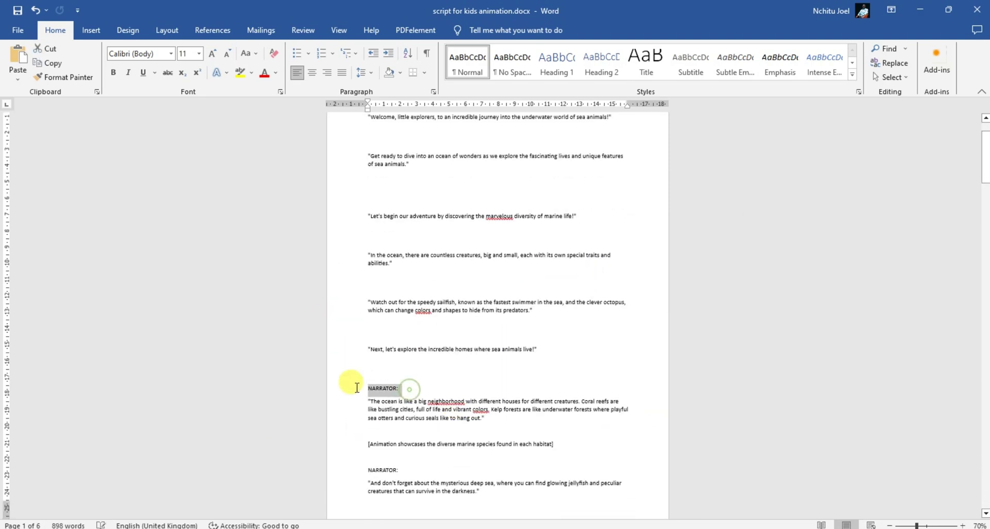
pyautogui.press('BackSpace')
pyautogui.moveTo(553, 370); pyautogui.dragTo(362, 369)
pyautogui.press('BackSpace')
pyautogui.moveTo(406, 382); pyautogui.dragTo(349, 377)
pyautogui.press('BackSpace')
pyautogui.press('BackSpace')
pyautogui.scroll(-3, 362, 410)
pyautogui.moveTo(544, 330); pyautogui.dragTo(361, 330)
# Delete the remaining labels and notes in the closing part of the script, including the "END OF VIDEO." line
pyautogui.press('BackSpace')
pyautogui.press('BackSpace')
pyautogui.moveTo(504, 355); pyautogui.dragTo(359, 355)
pyautogui.press('BackSpace')
pyautogui.press('BackSpace')
pyautogui.moveTo(450, 398); pyautogui.dragTo(390, 397)
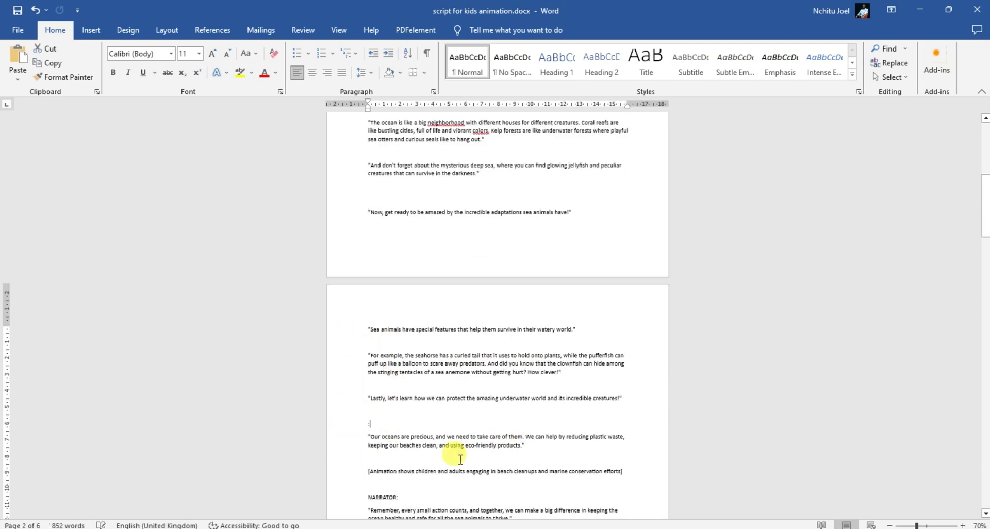
pyautogui.moveTo(390, 484); pyautogui.dragTo(363, 484)
pyautogui.press('BackSpace')
pyautogui.scroll(-3, 386, 464)
pyautogui.moveTo(400, 449); pyautogui.dragTo(363, 449)
pyautogui.press('BackSpace')
pyautogui.scroll(-3, 402, 432)
pyautogui.moveTo(414, 390); pyautogui.dragTo(363, 388)
pyautogui.scroll(-3, 412, 407)
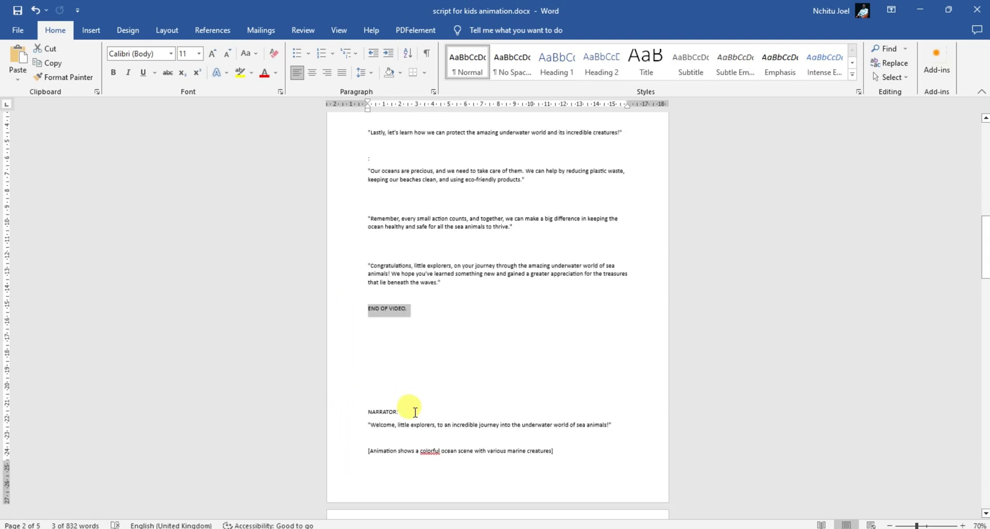
pyautogui.press('Delete')
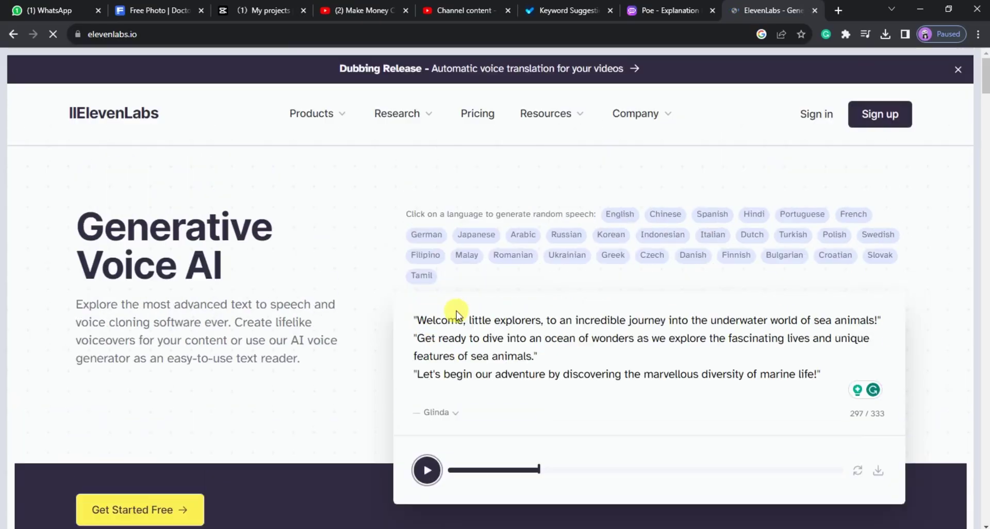
# Create an audio project titled "kids animation" in Murf
pyautogui.scroll(-1, 451, 311)
pyautogui.click(435, 346)
pyautogui.click(878, 408)
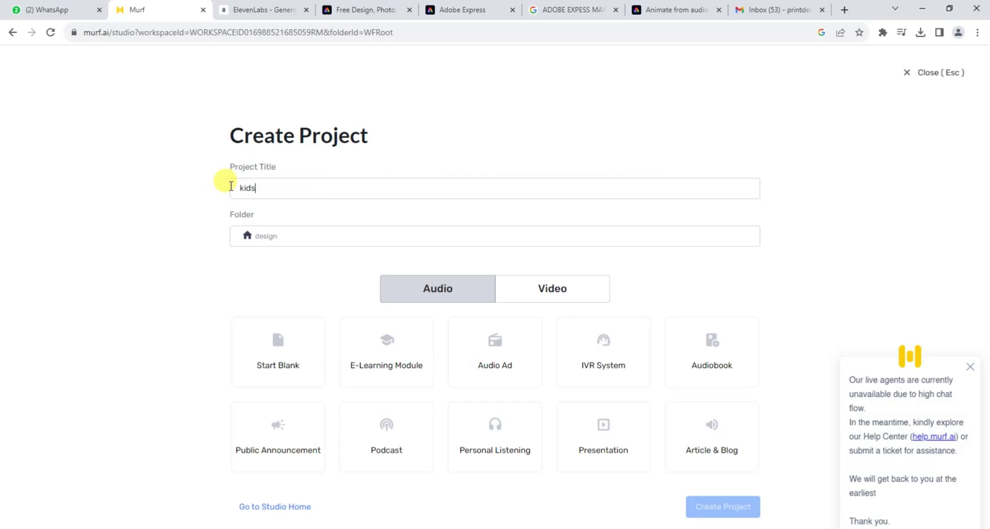
pyautogui.write('anika')
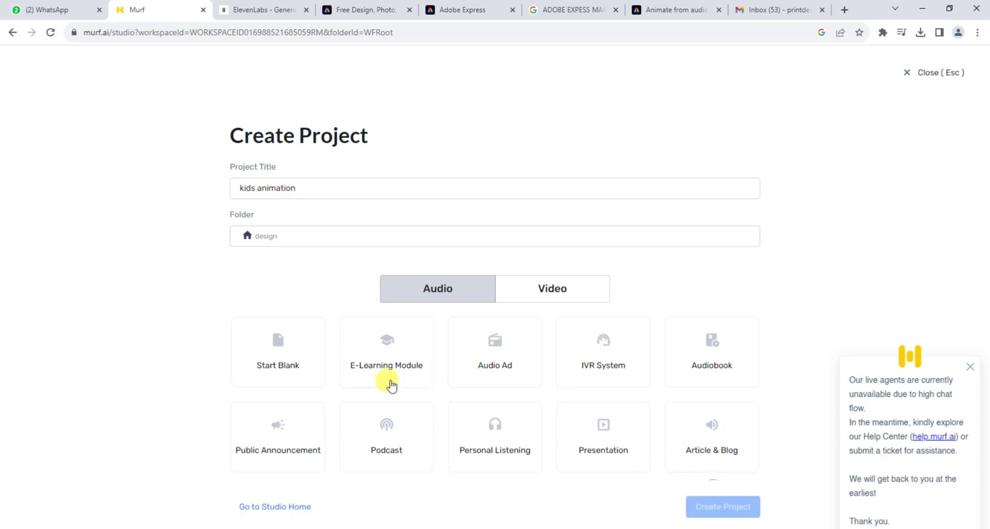
pyautogui.click(720, 509)
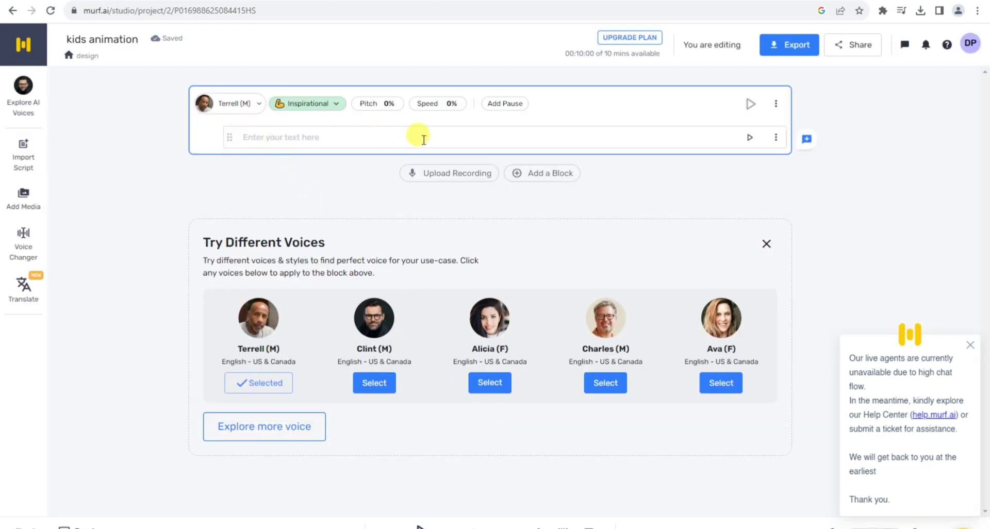
# Filter the AI voices by age group and choose a different voice for the text block
pyautogui.click(375, 137)
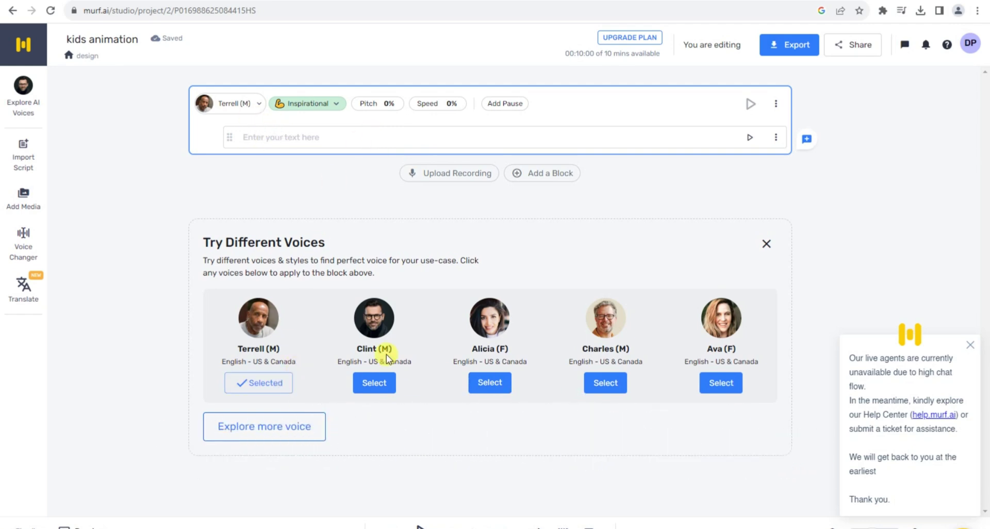
pyautogui.click(260, 106)
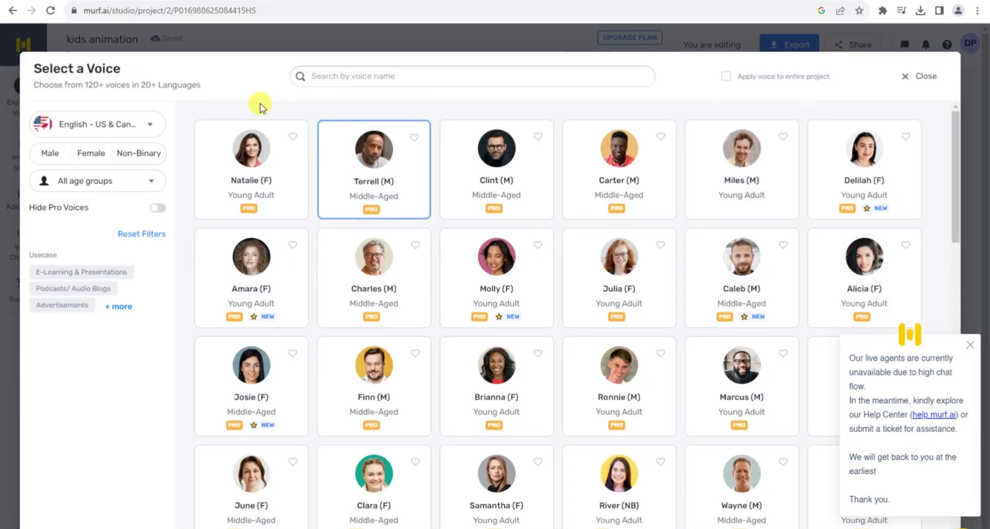
pyautogui.click(147, 181)
pyautogui.click(110, 289)
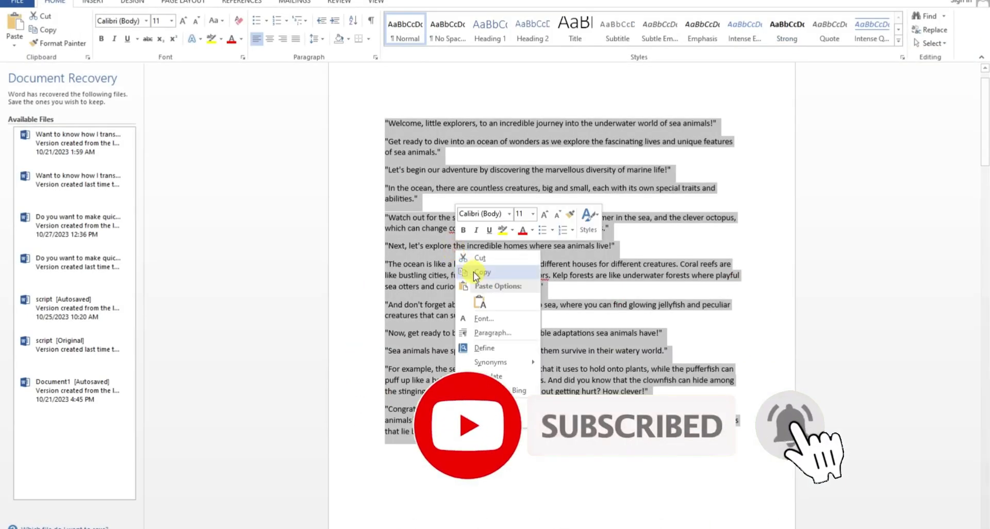
pyautogui.click(473, 272)
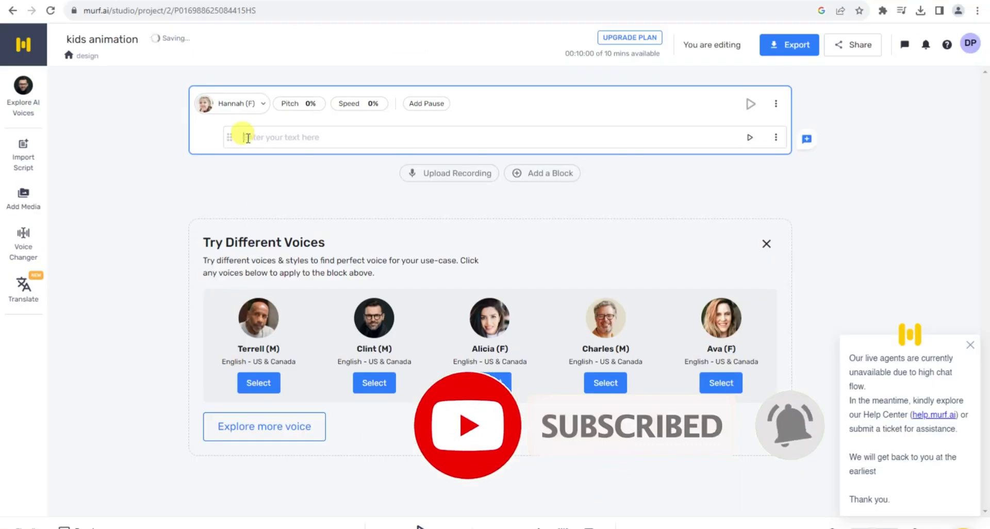
# Paste the cleaned script into the voice-over project, split by paragraphs
pyautogui.hotkey('ctrl', 'v')
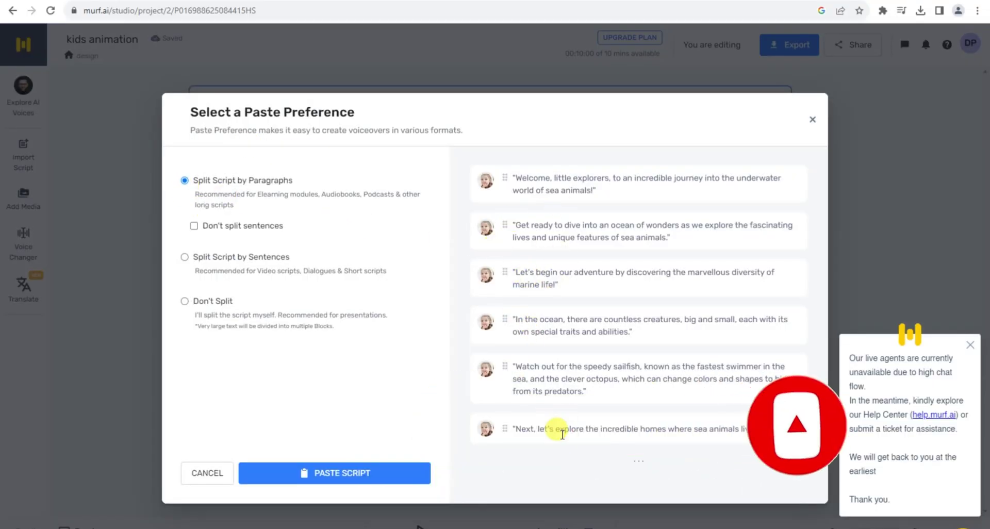
pyautogui.click(343, 473)
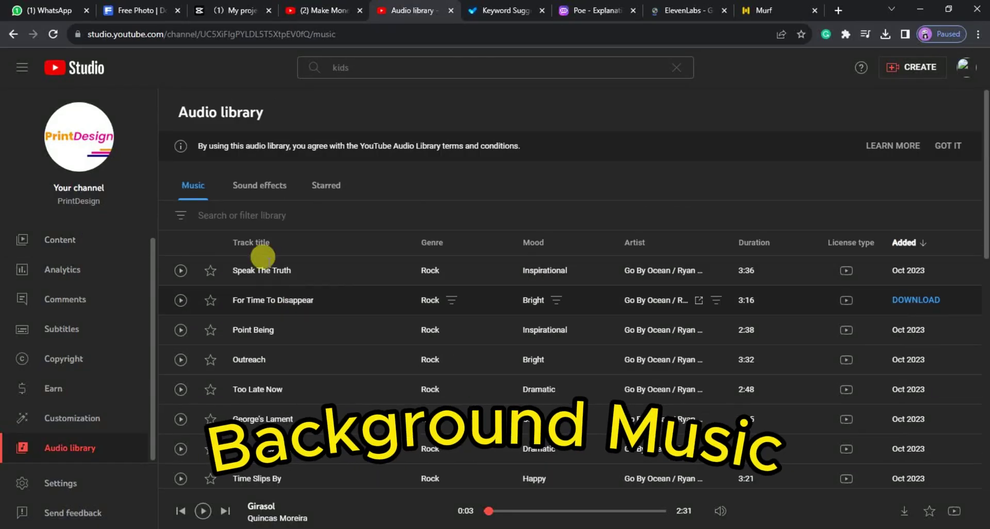
# Search the YouTube Studio audio library for "kids" music and preview the first track
pyautogui.click(298, 214)
pyautogui.write('kids')
pyautogui.press('Return')
pyautogui.click(181, 271)
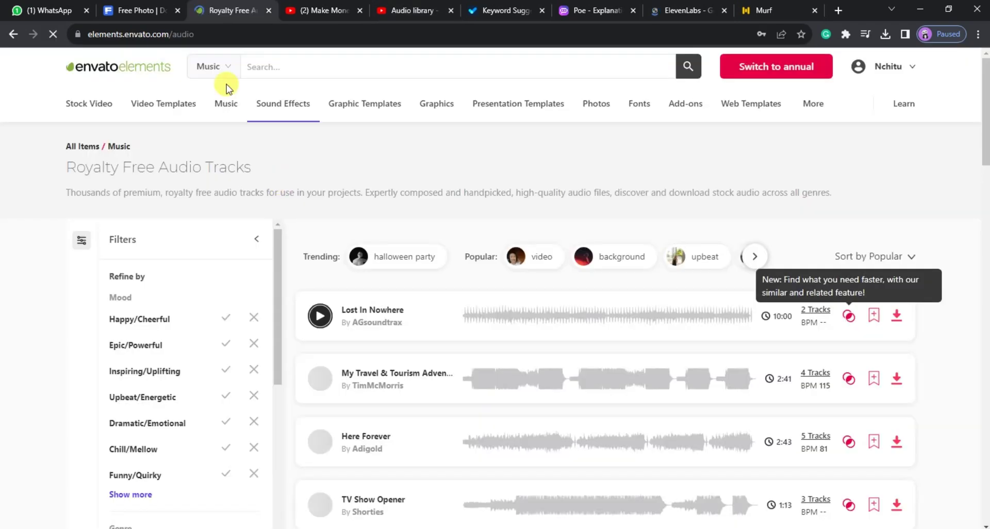
# Examine the royalty free audio tracks and music filters on Envato Elements
pyautogui.scroll(-3, 106, 204)
pyautogui.scroll(3, 139, 221)
pyautogui.scroll(-5, 151, 343)
pyautogui.scroll(-8, 148, 344)
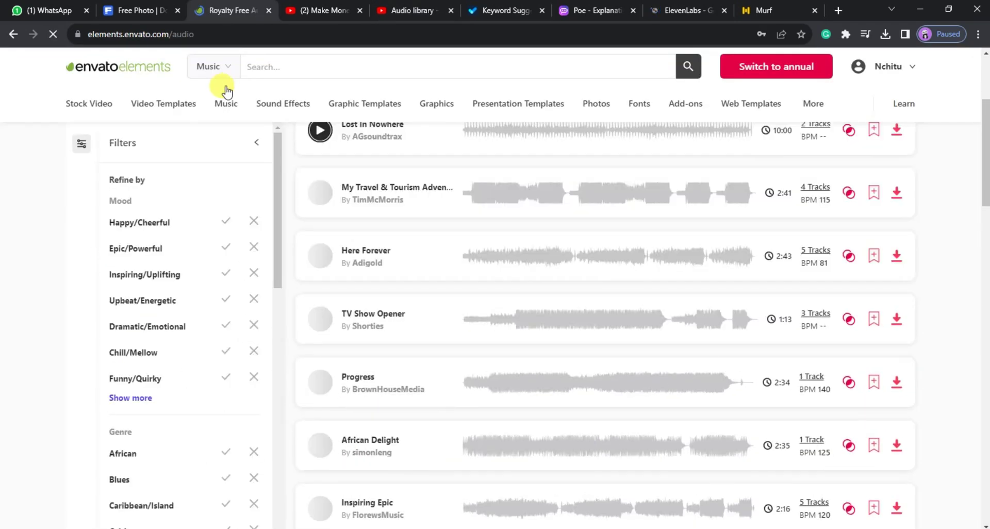
pyautogui.scroll(4, 106, 209)
pyautogui.scroll(-10, 150, 341)
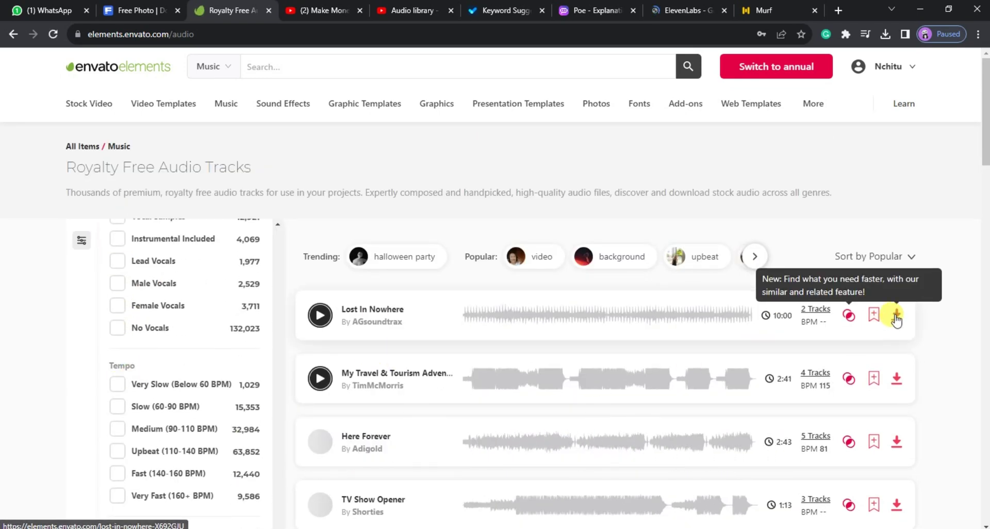
pyautogui.scroll(10, 126, 303)
pyautogui.scroll(-5, 153, 283)
pyautogui.scroll(-5, 153, 283)
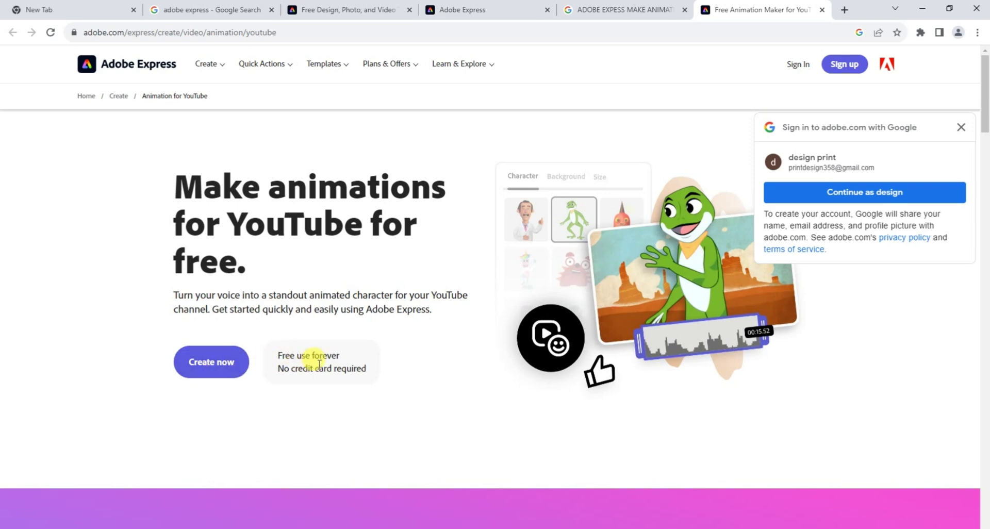
# Open the Adobe Express animation maker for YouTube and try the Headless Horseman character
pyautogui.click(220, 370)
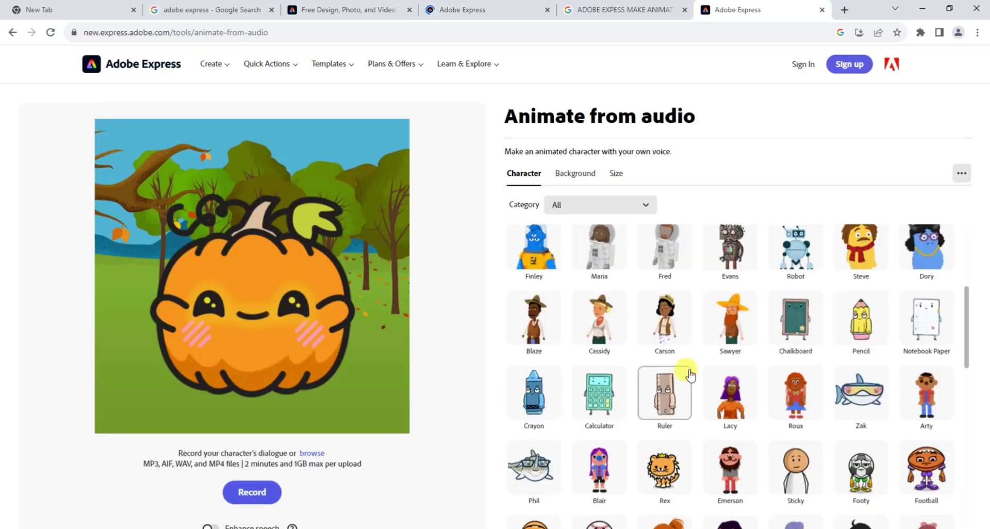
pyautogui.scroll(5, 690, 367)
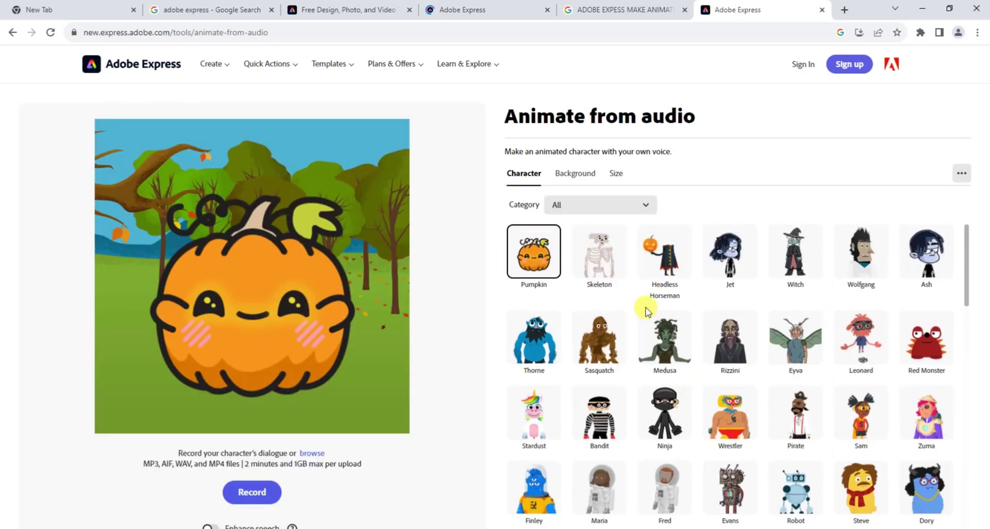
pyautogui.click(666, 265)
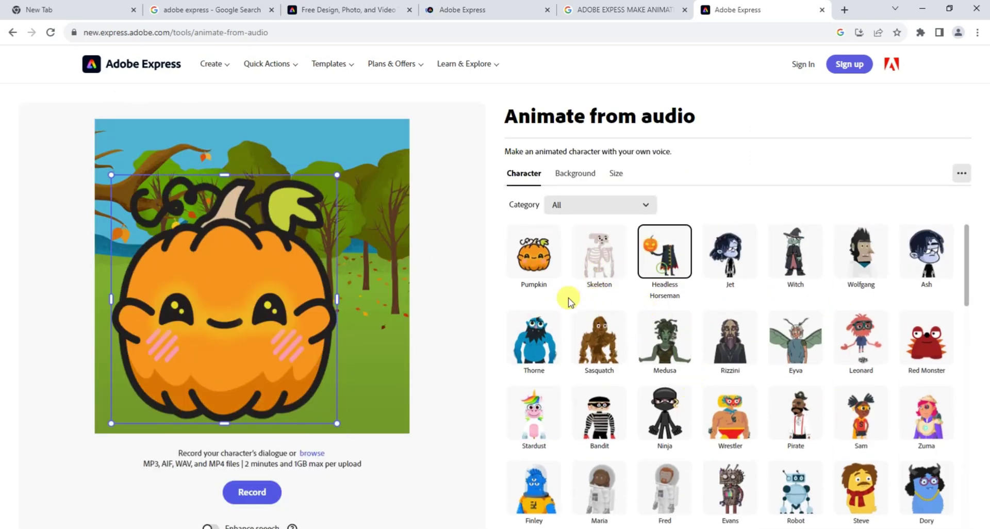
pyautogui.scroll(-3, 601, 346)
pyautogui.scroll(3, 613, 342)
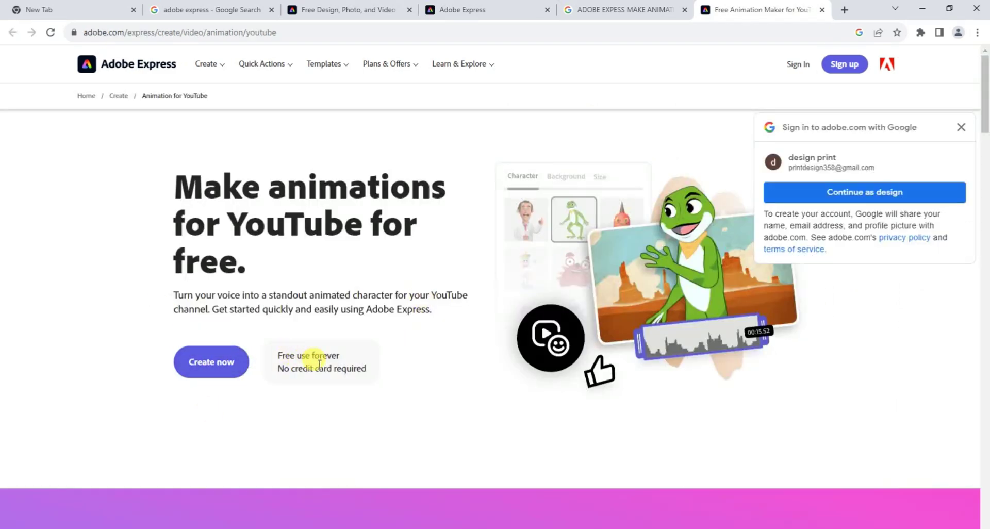
# Start a new character animation from the Adobe Express YouTube animation page
pyautogui.click(224, 380)
pyautogui.scroll(5, 692, 371)
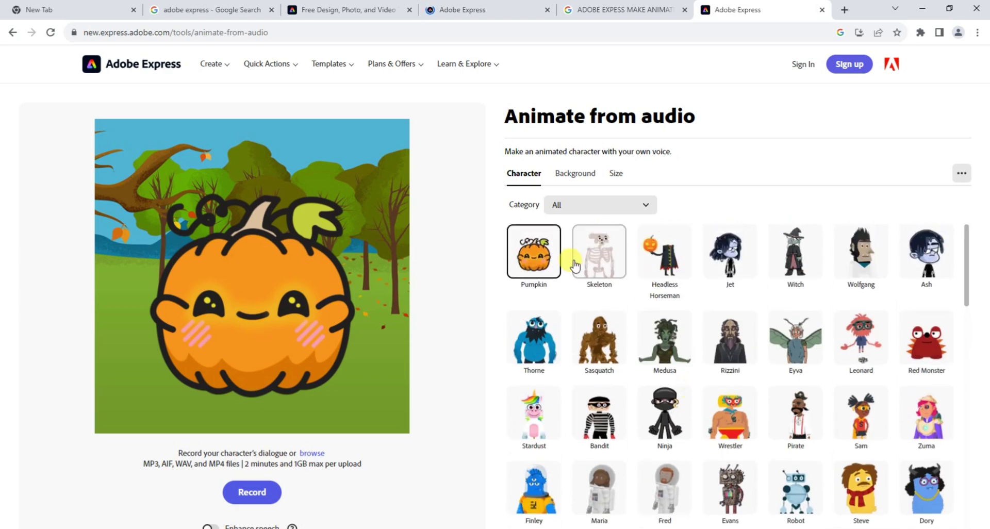
# Try the Skeleton and Headless Horseman characters in the animation preview
pyautogui.click(599, 278)
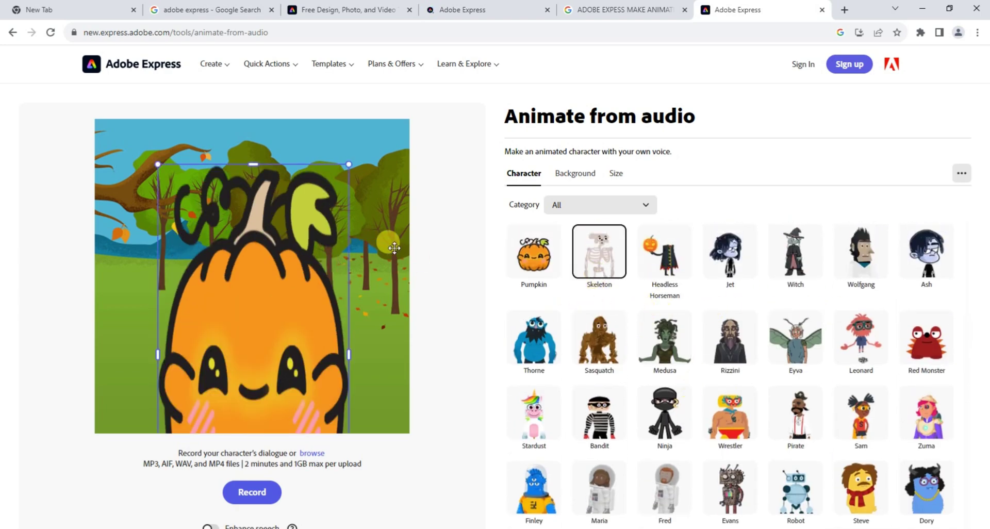
pyautogui.click(664, 251)
pyautogui.scroll(-5, 599, 342)
pyautogui.scroll(5, 703, 400)
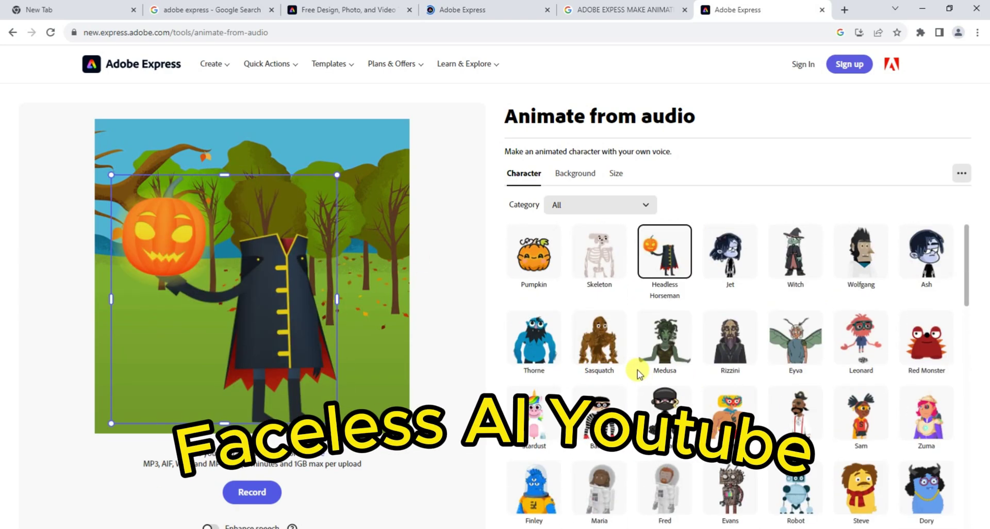
# Try several characters further down the library, including Jamie, and choose Chloe for the animation
pyautogui.scroll(-5, 644, 391)
pyautogui.click(664, 492)
pyautogui.click(599, 493)
pyautogui.click(715, 507)
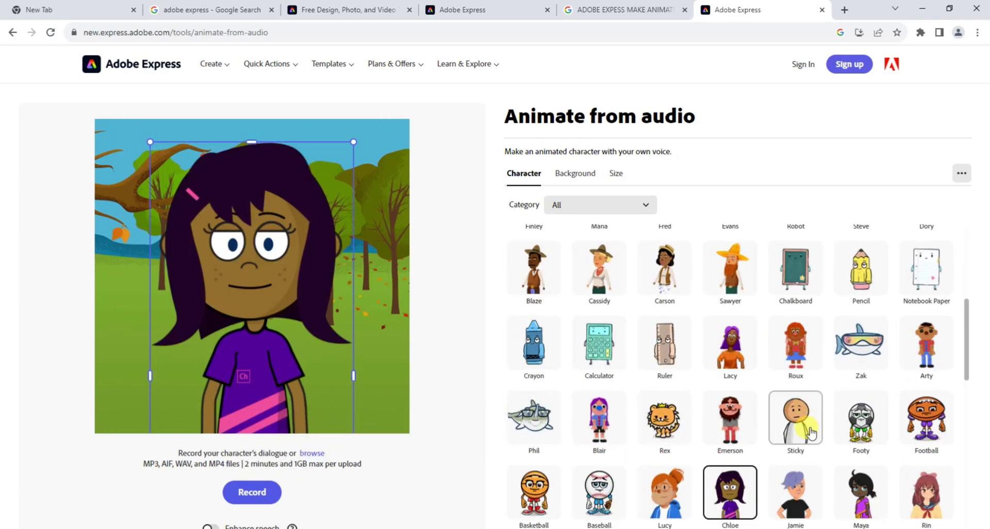
pyautogui.click(803, 490)
pyautogui.scroll(-1, 784, 469)
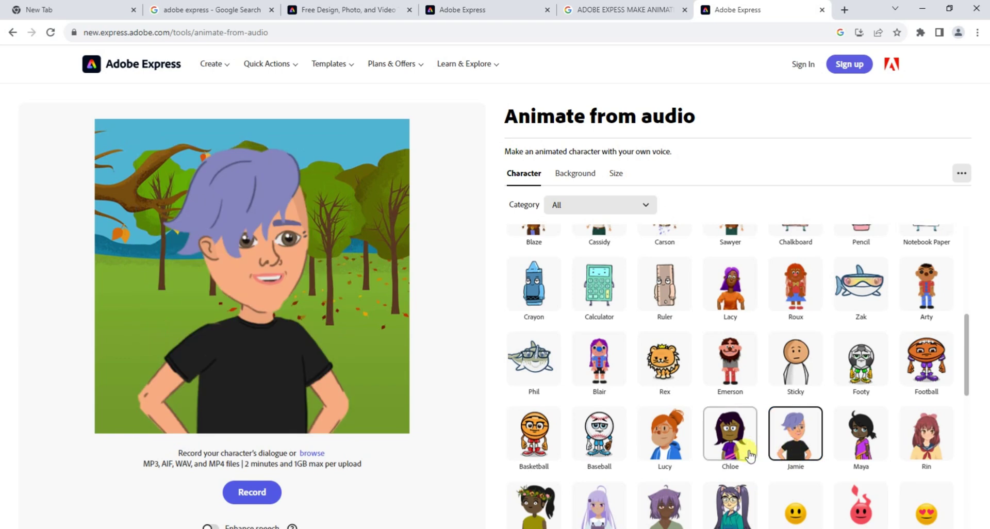
pyautogui.click(740, 456)
pyautogui.scroll(-5, 741, 433)
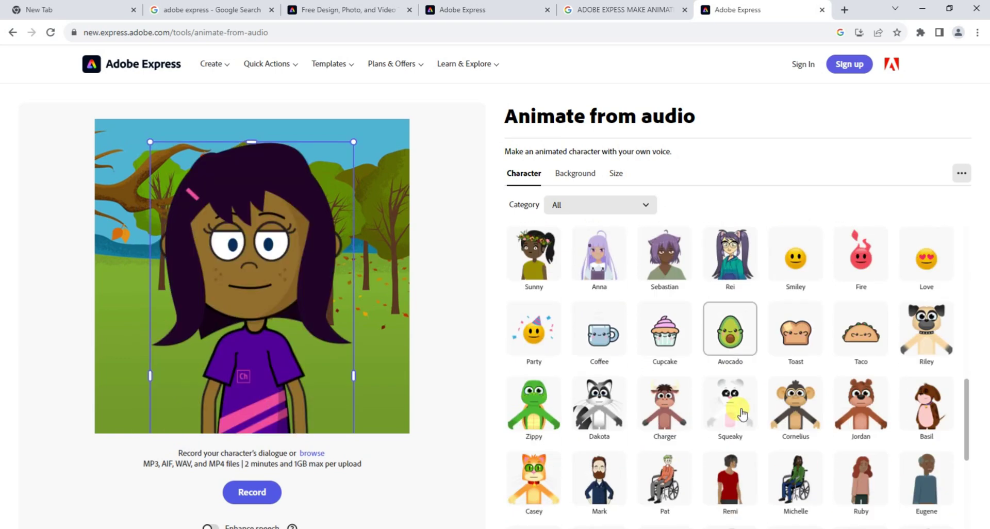
pyautogui.scroll(-3, 741, 413)
pyautogui.scroll(-3, 740, 412)
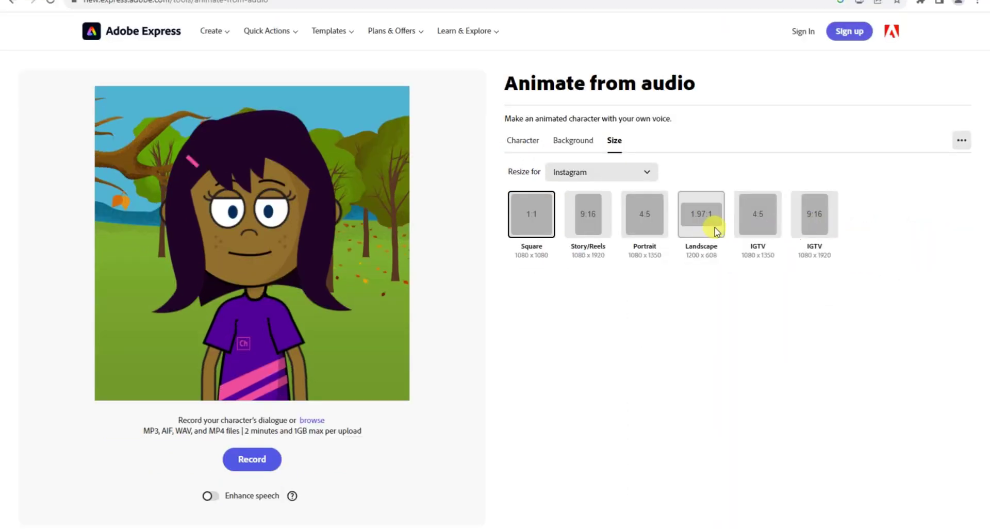
# Resize the animation for YouTube using the 16:9 Landscape format, 1920 x 1080
pyautogui.click(699, 231)
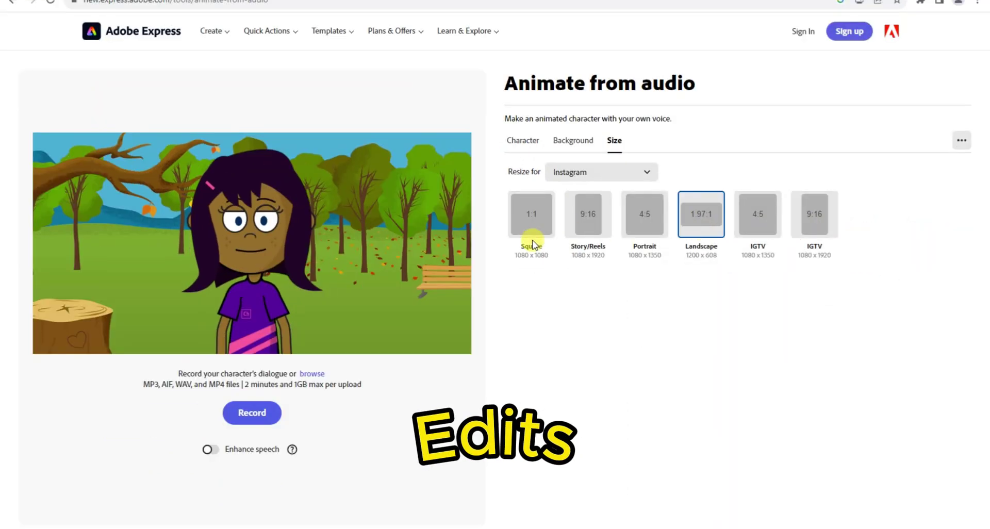
pyautogui.click(633, 172)
pyautogui.click(591, 253)
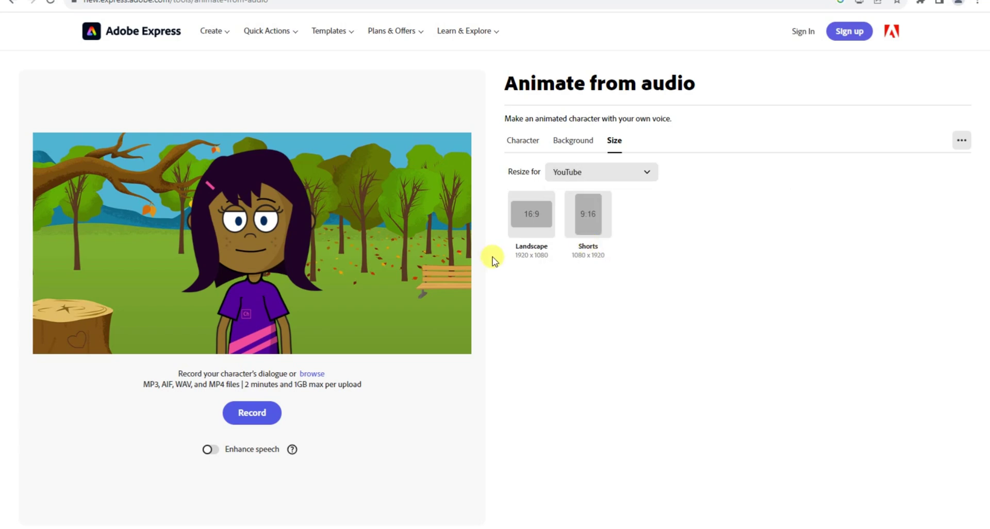
pyautogui.click(535, 225)
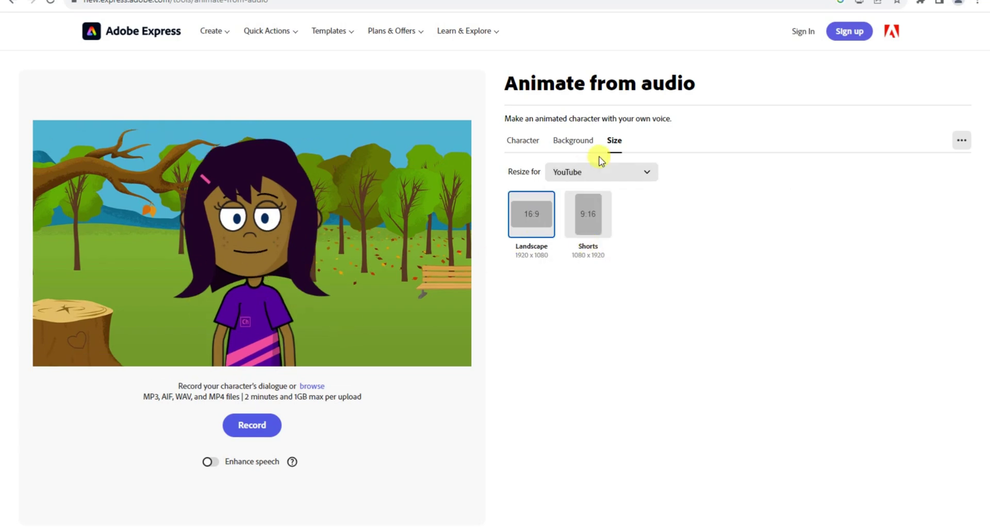
# Give the animation a custom solid green background in the colour #09BA00
pyautogui.click(566, 144)
pyautogui.click(533, 260)
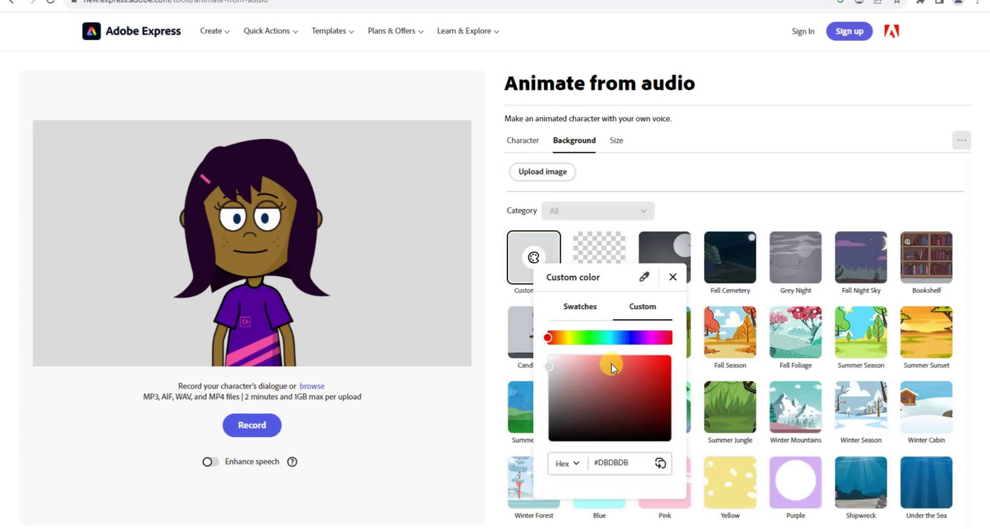
pyautogui.click(577, 336)
pyautogui.moveTo(584, 338); pyautogui.dragTo(587, 337)
pyautogui.moveTo(653, 389)
pyautogui.mouseDown()
pyautogui.moveTo(660, 364)
pyautogui.moveTo(671, 388)
pyautogui.moveTo(673, 377)
pyautogui.mouseUp()
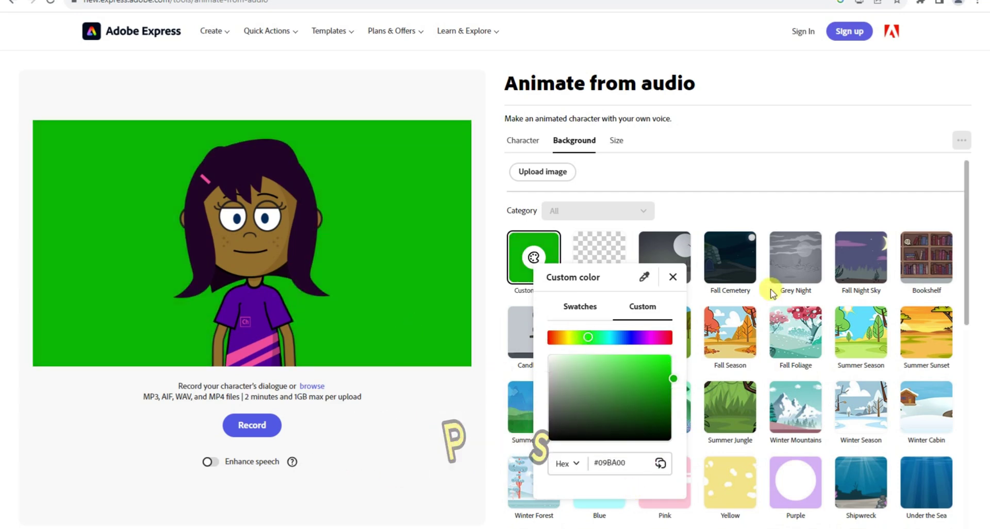
pyautogui.click(672, 277)
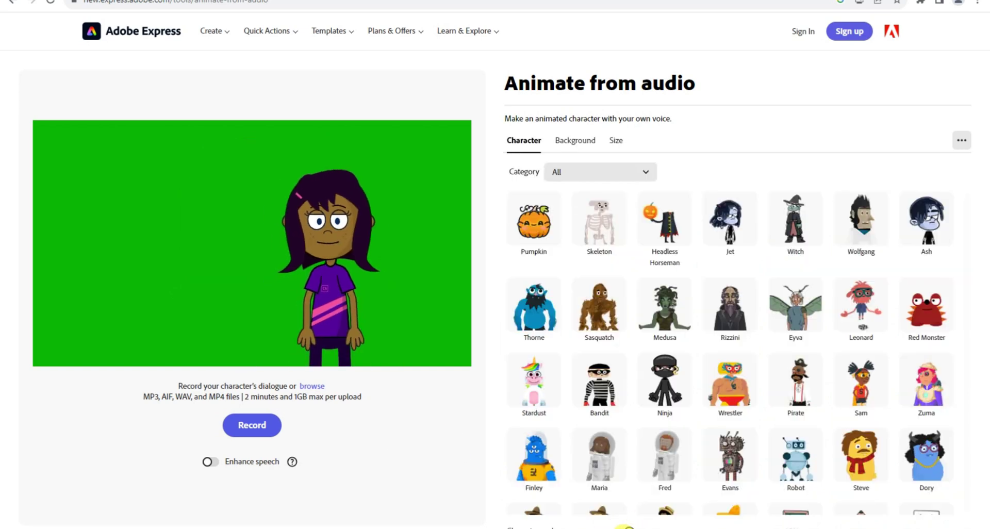
# Adjust the Chloe character's scale and position her in the right half of the green background
pyautogui.moveTo(629, 528); pyautogui.dragTo(608, 528)
pyautogui.moveTo(342, 321); pyautogui.dragTo(344, 304)
pyautogui.moveTo(608, 528); pyautogui.dragTo(668, 528)
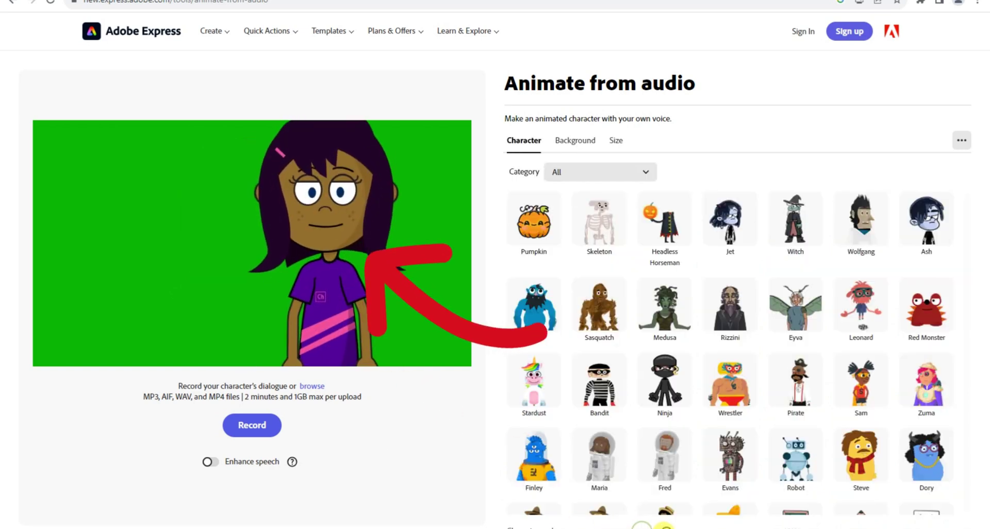
pyautogui.moveTo(336, 212); pyautogui.dragTo(347, 265)
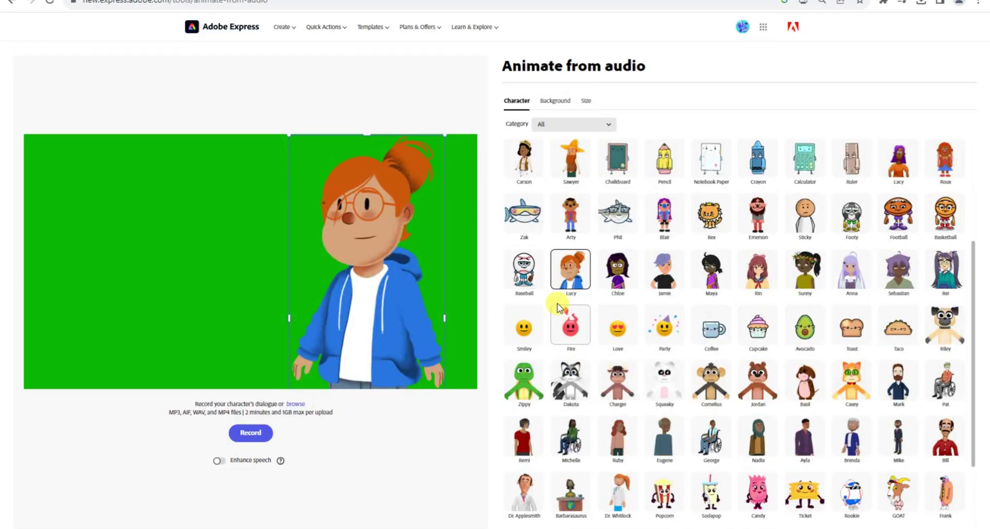
# Choose the Lucy character for the green-screen animation
pyautogui.click(525, 283)
pyautogui.click(575, 279)
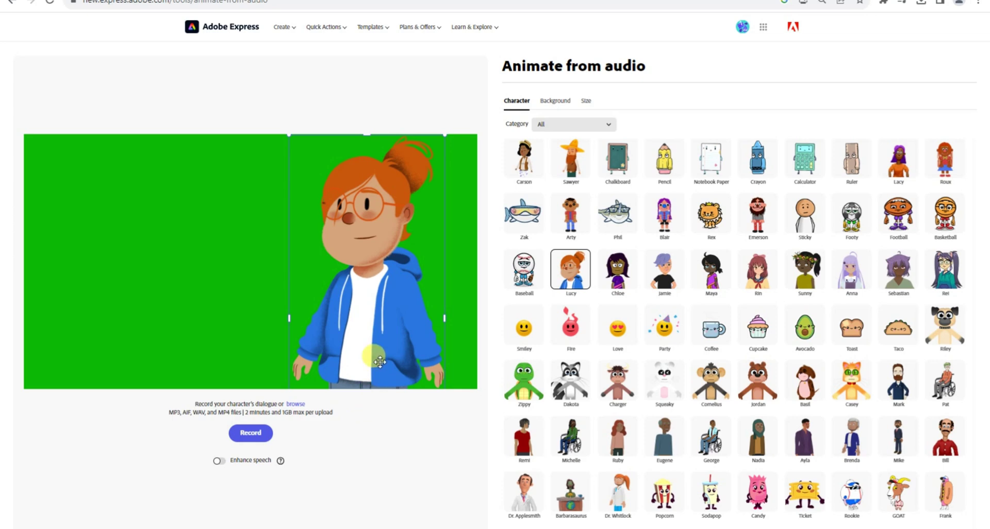
pyautogui.click(320, 302)
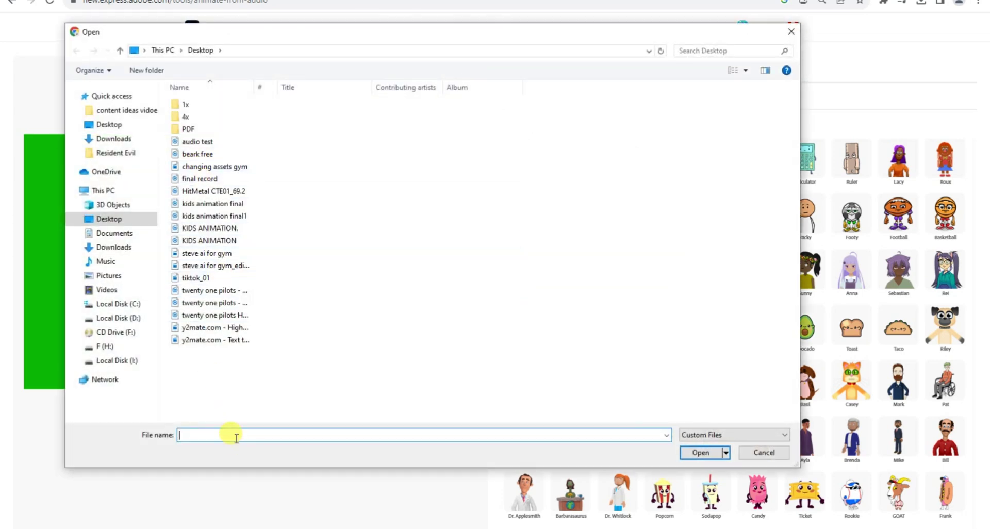
# Load a kids animation audio file from the Desktop as the character's dialogue
pyautogui.write('ki')
pyautogui.click(241, 455)
pyautogui.click(696, 459)
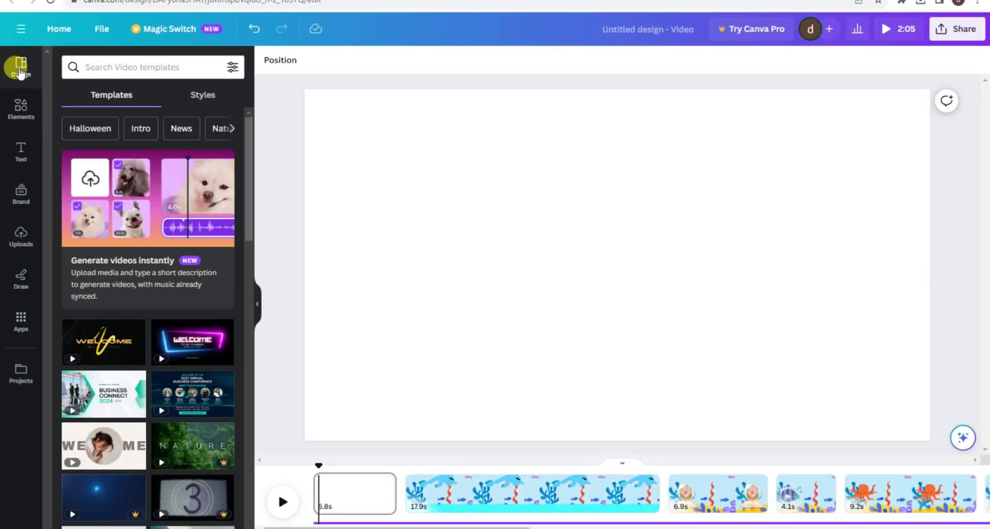
# Switch to the Canva video project and search the elements for "under the sea"
pyautogui.click(21, 116)
pyautogui.click(227, 195)
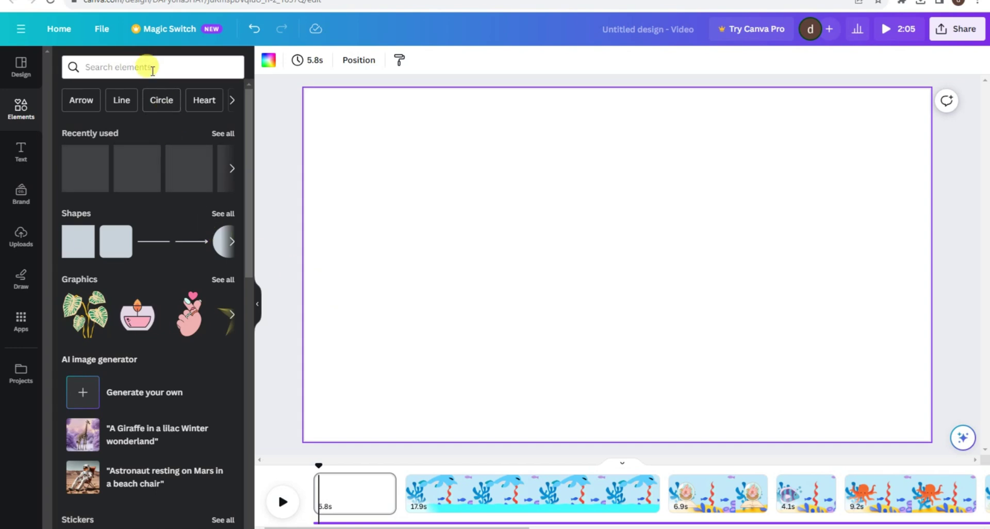
pyautogui.click(150, 66)
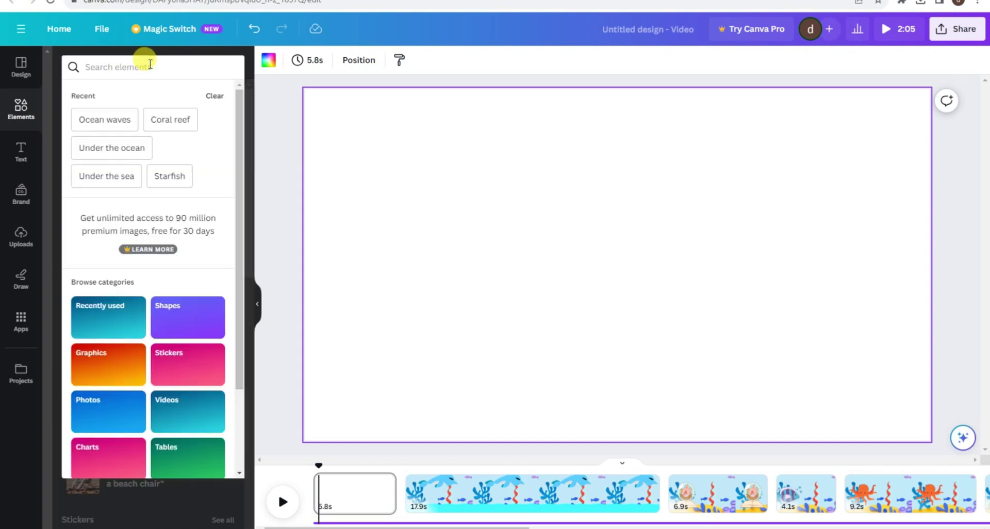
pyautogui.write('sea')
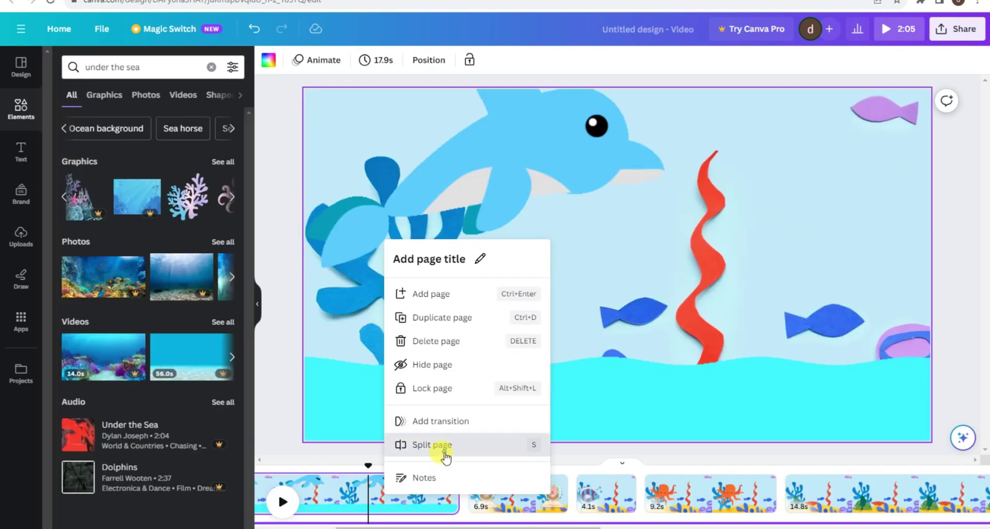
# Split the dolphin page in the timeline at the playhead
pyautogui.click(442, 443)
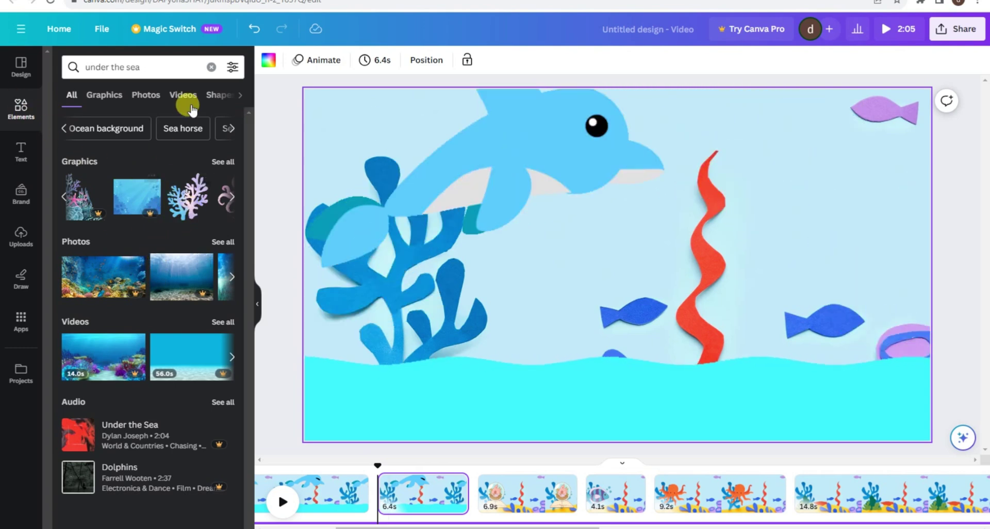
pyautogui.click(240, 96)
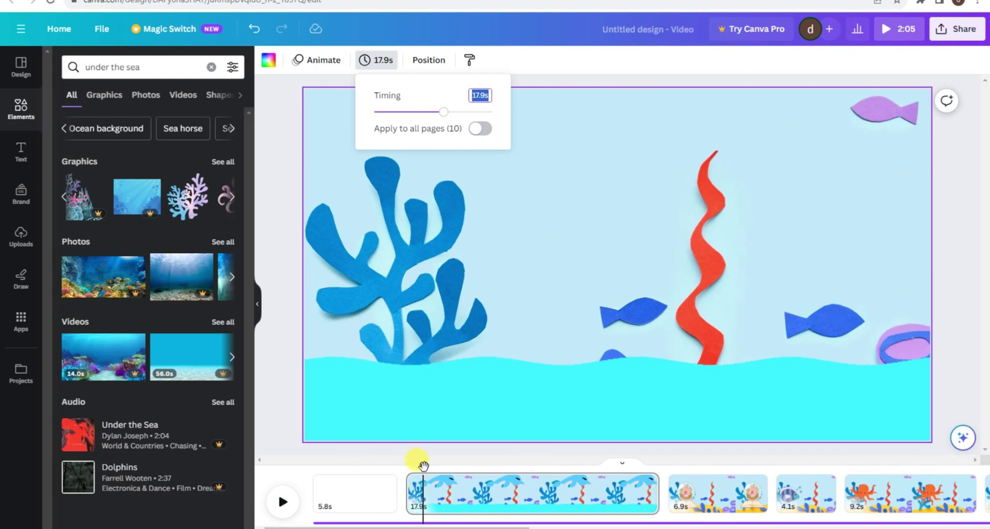
# Scrub through the dolphin page and the following shell snow-globe page, and reselect the dolphin page in the timeline
pyautogui.moveTo(424, 467); pyautogui.dragTo(601, 468)
pyautogui.moveTo(517, 527); pyautogui.dragTo(588, 520)
pyautogui.moveTo(401, 463); pyautogui.dragTo(501, 466)
pyautogui.click(532, 496)
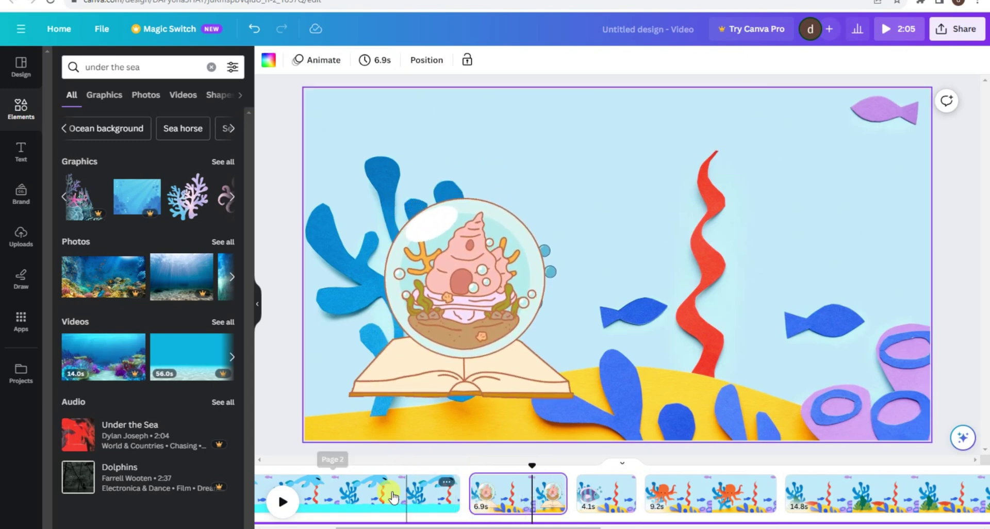
pyautogui.click(393, 496)
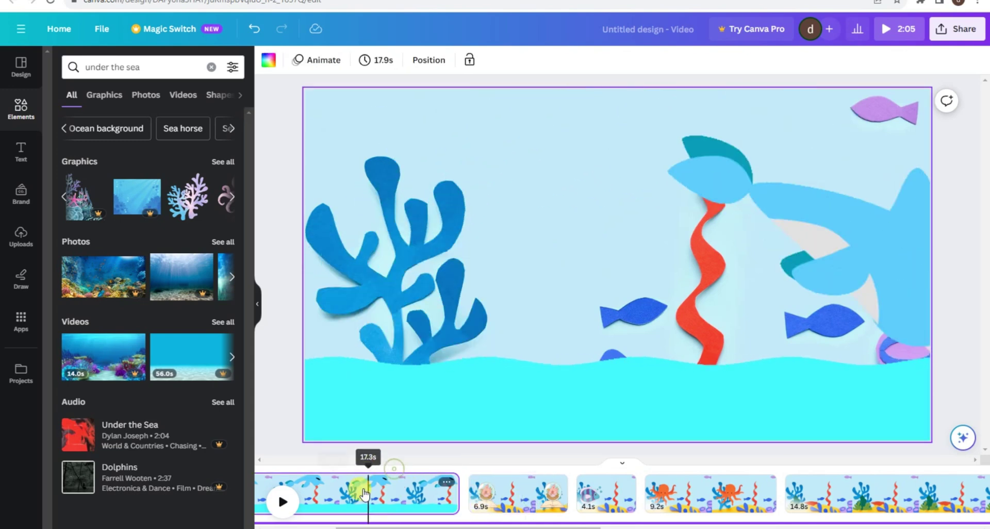